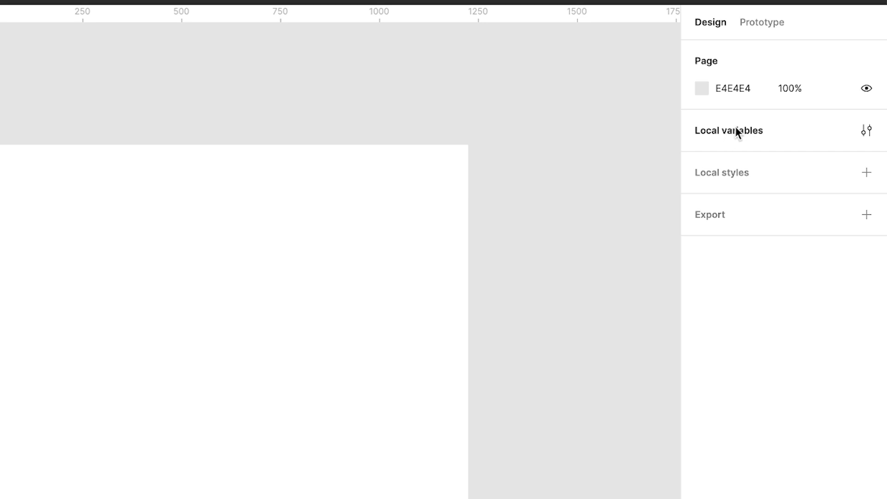
Open the local variables and create a new collection named "Variable collection".
click(738, 132)
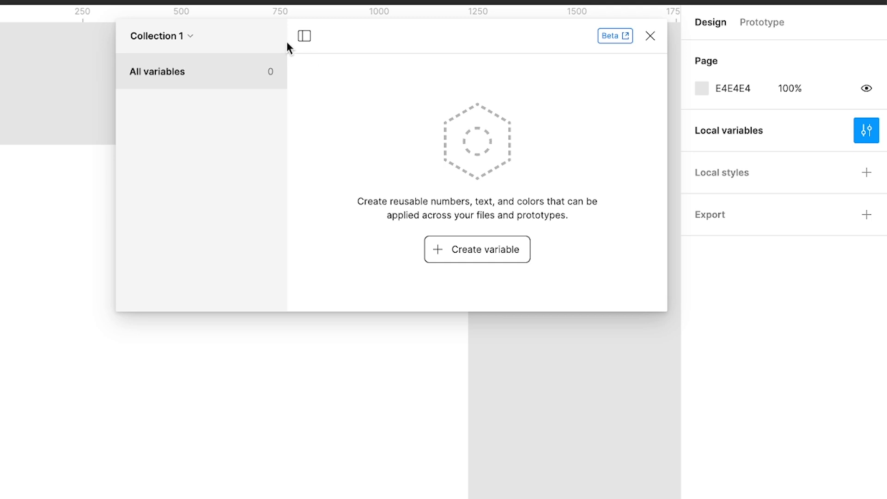
drag(180, 27, 182, 27)
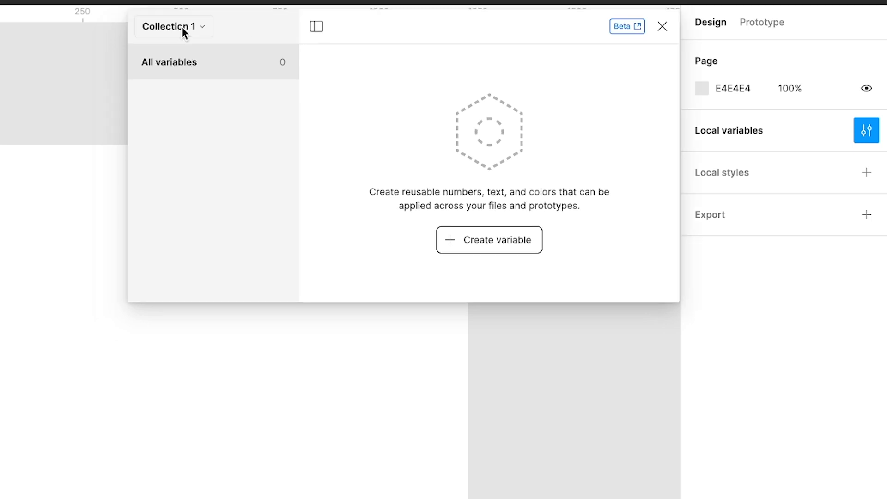
click(176, 29)
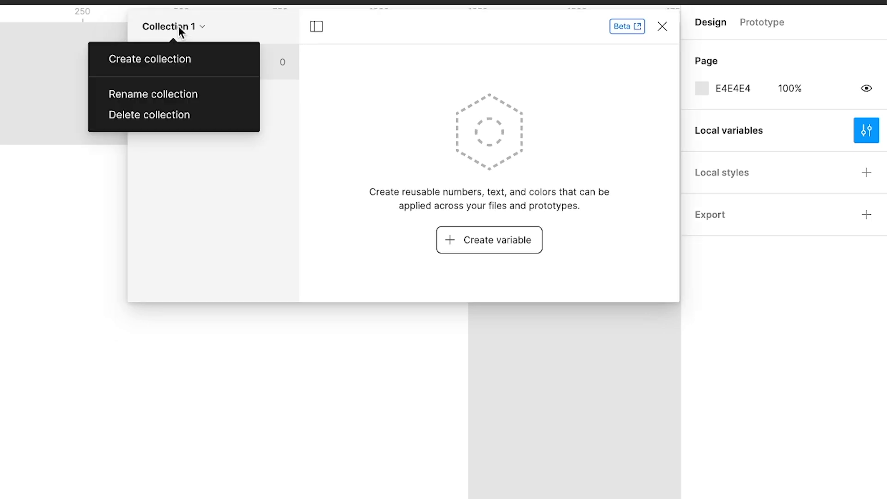
click(155, 58)
triple_click(224, 15)
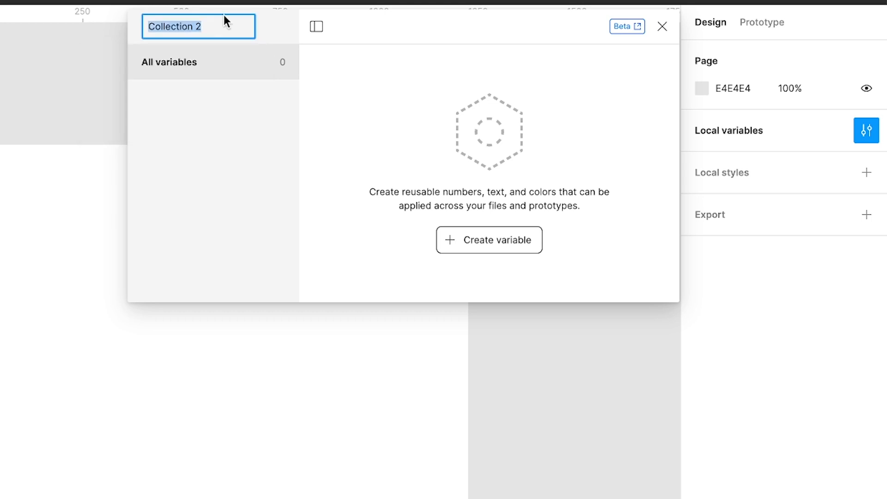
text(Variable collection)
key(Return)
Switch to Collection 1 and rename it "Variables".
click(185, 27)
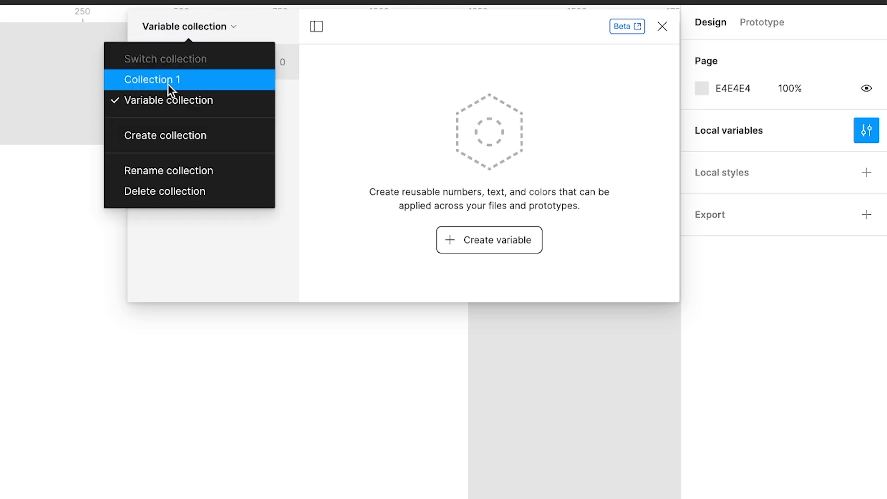
click(160, 78)
click(181, 28)
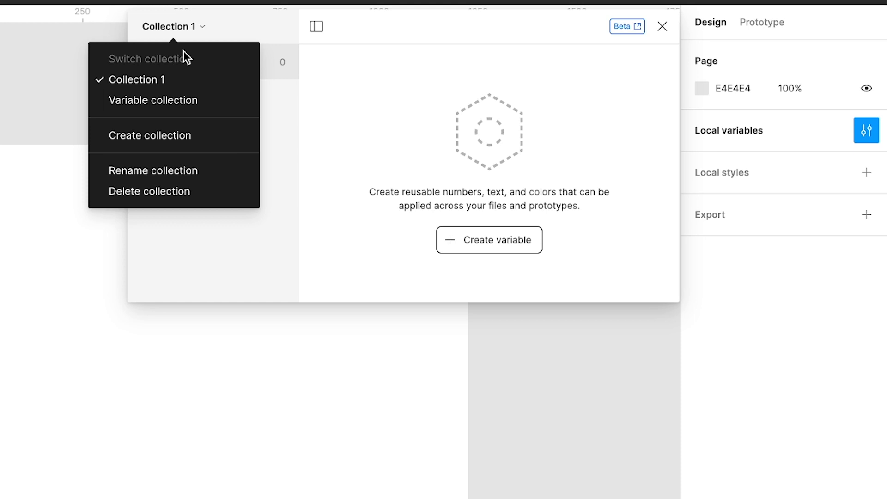
click(172, 161)
text(Collectioj)
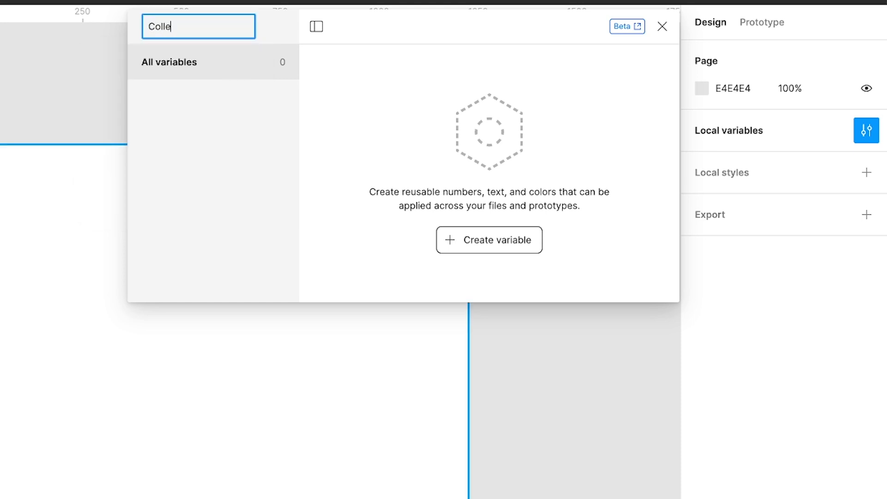
key(Return)
click(168, 23)
click(149, 169)
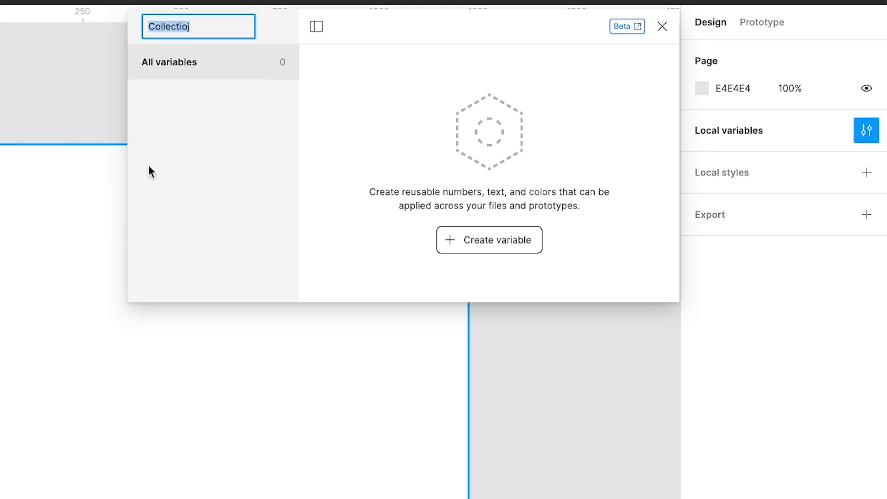
text(Variables)
key(Return)
Switch to "Variable collection" and delete it.
click(188, 26)
click(161, 80)
click(184, 26)
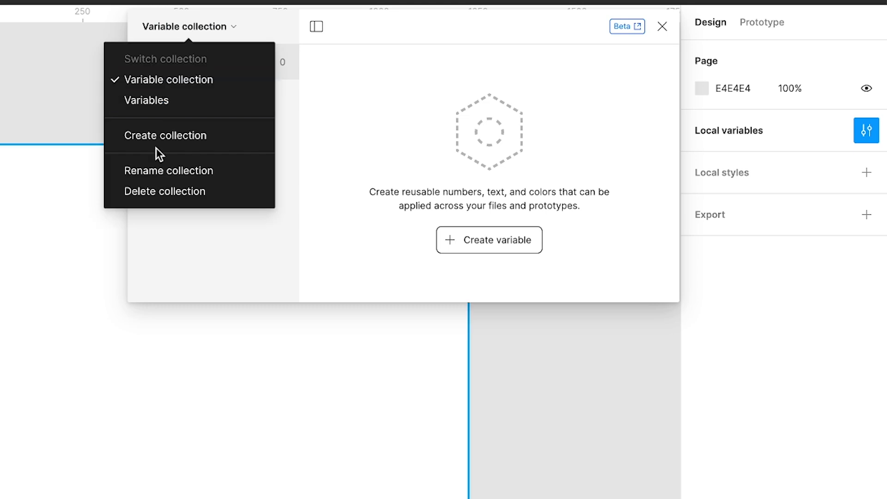
click(191, 190)
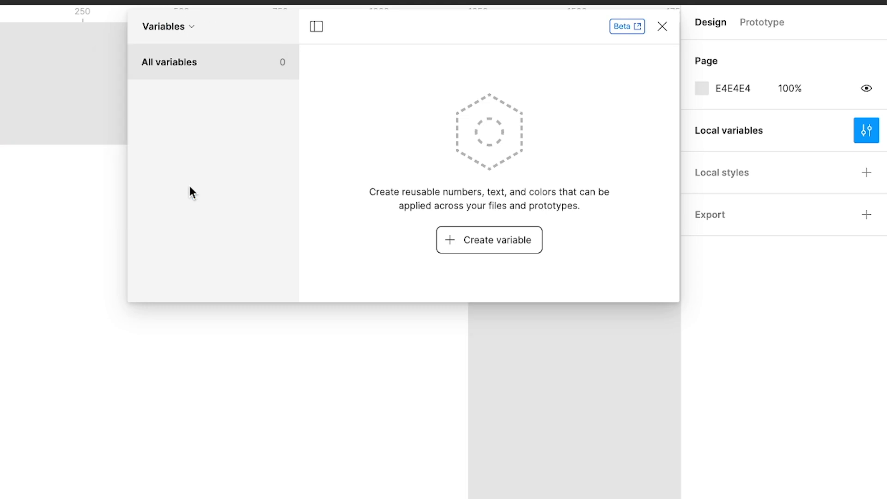
click(183, 25)
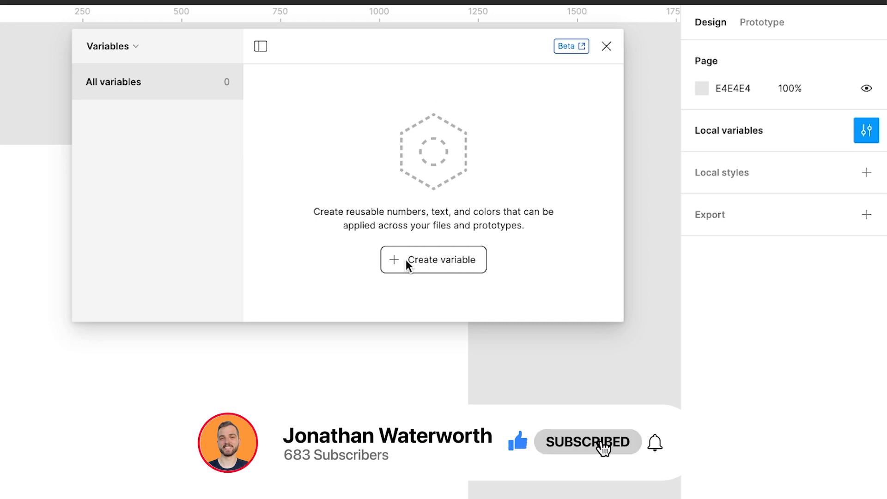
Create a color variable named "White" with the value FFFFFF in the Variables collection.
click(423, 259)
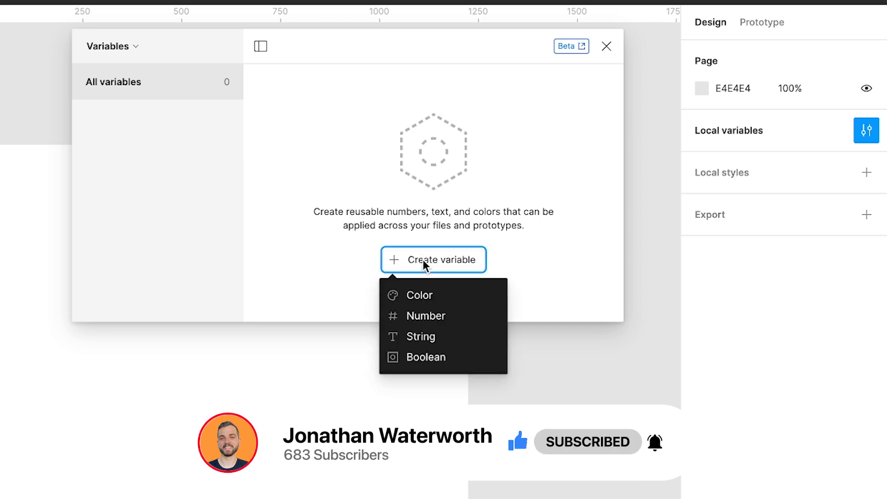
click(402, 262)
click(416, 259)
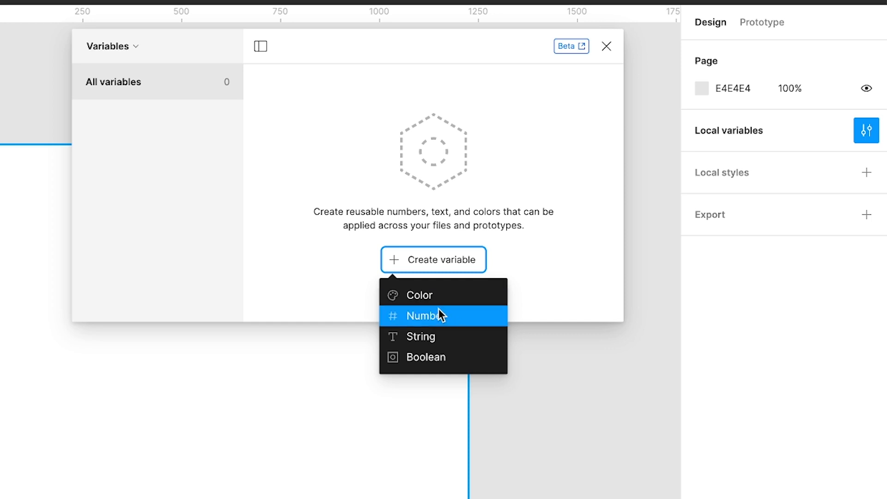
click(382, 295)
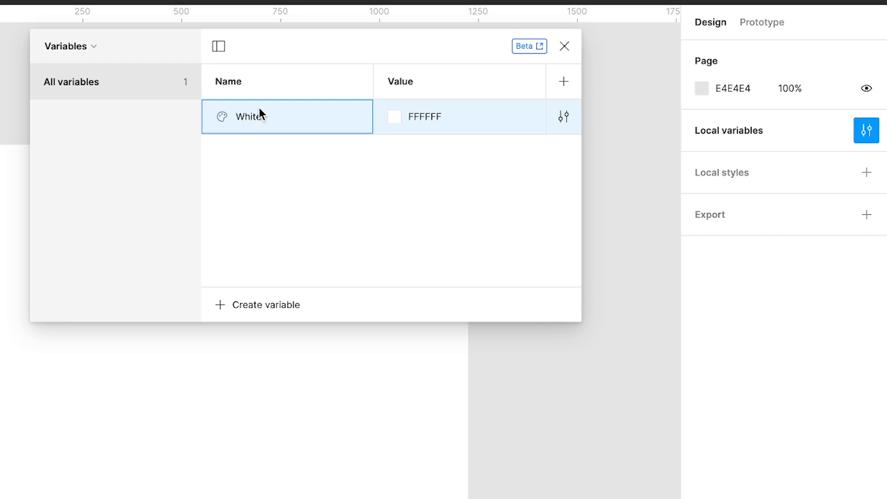
click(393, 116)
drag(430, 263, 354, 151)
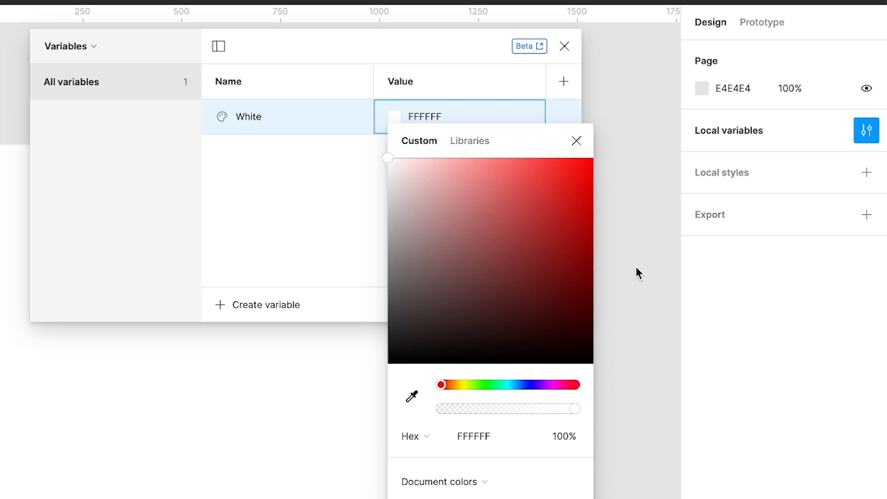
click(343, 188)
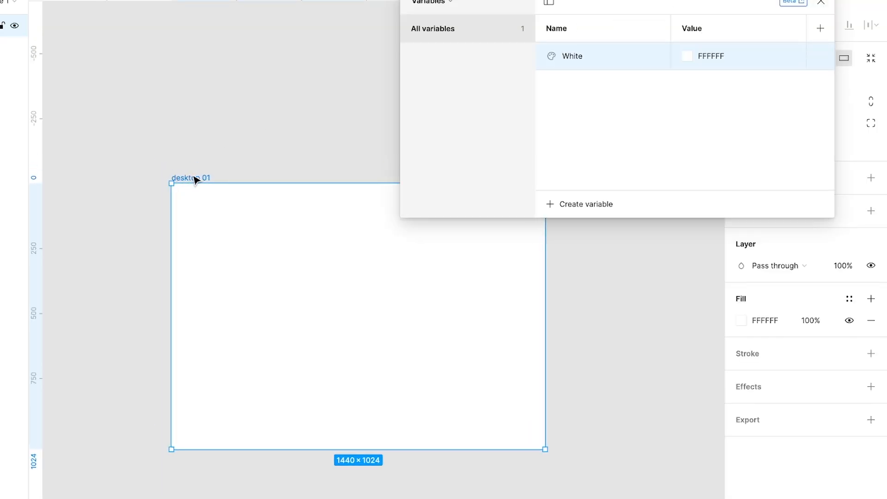
Apply the White color variable as the fill of the desktop 01 frame.
click(821, 2)
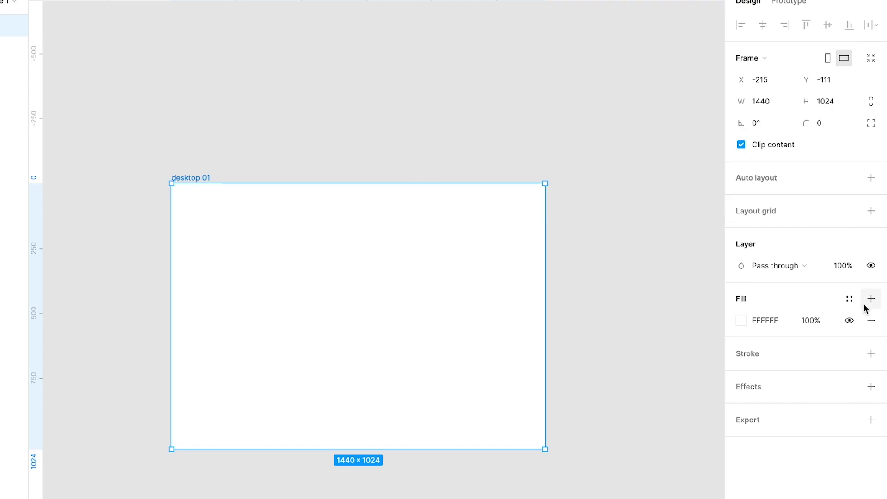
click(850, 298)
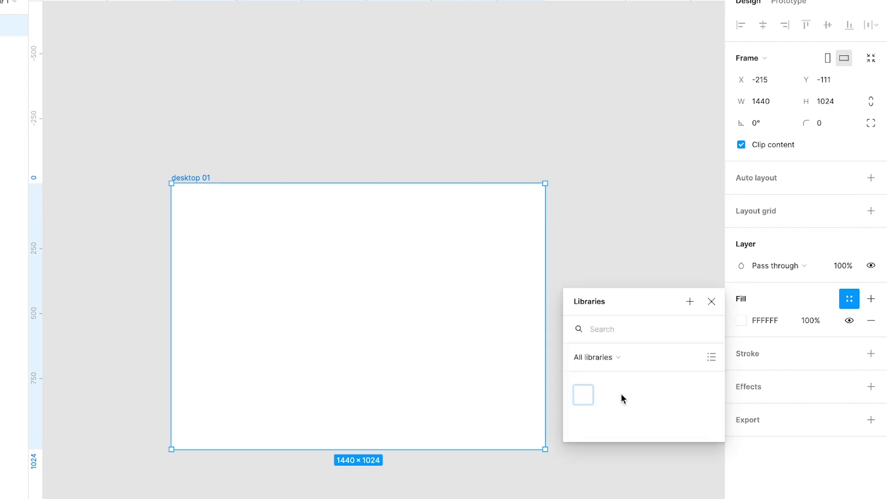
click(583, 396)
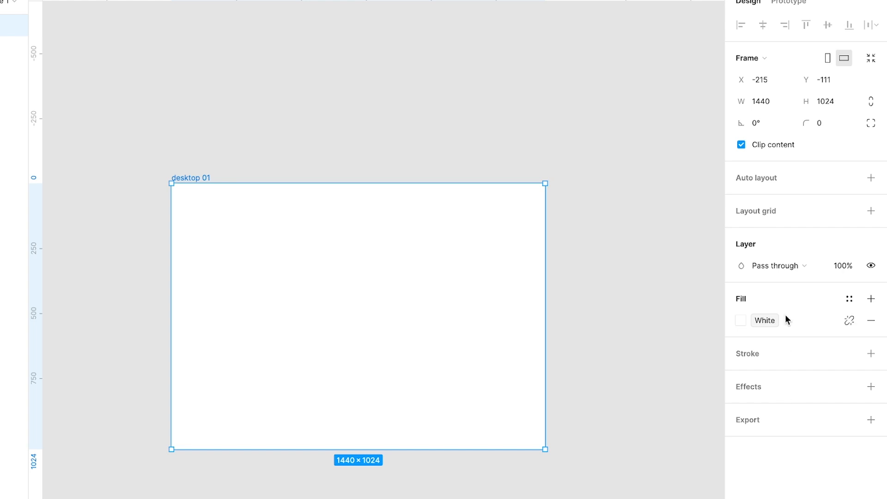
key(Escape)
Try a darker shade as the White variable's color and undo the change.
click(872, 86)
drag(476, 9, 672, 8)
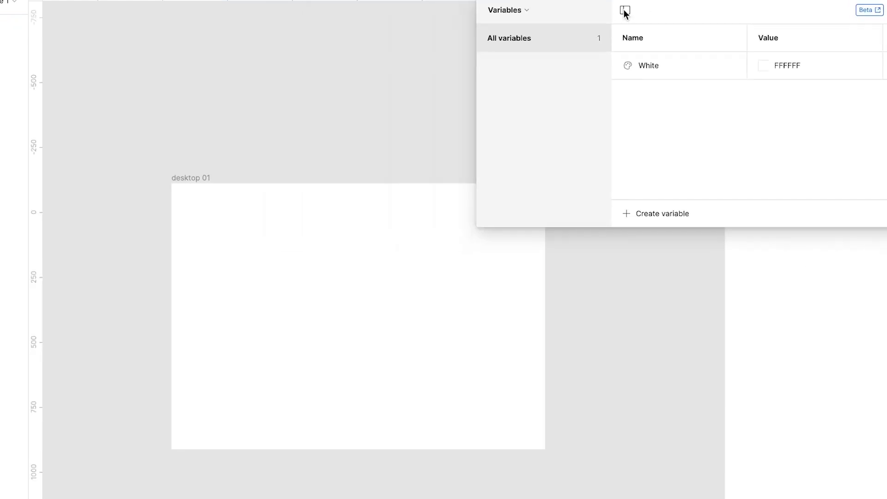
click(189, 187)
key(Escape)
drag(765, 18, 684, 18)
click(692, 66)
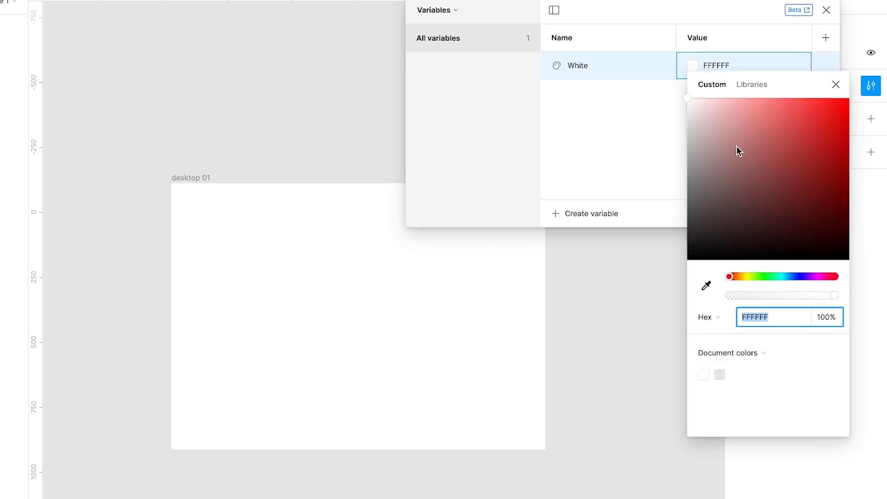
drag(700, 113, 703, 132)
key(ctrl+z)
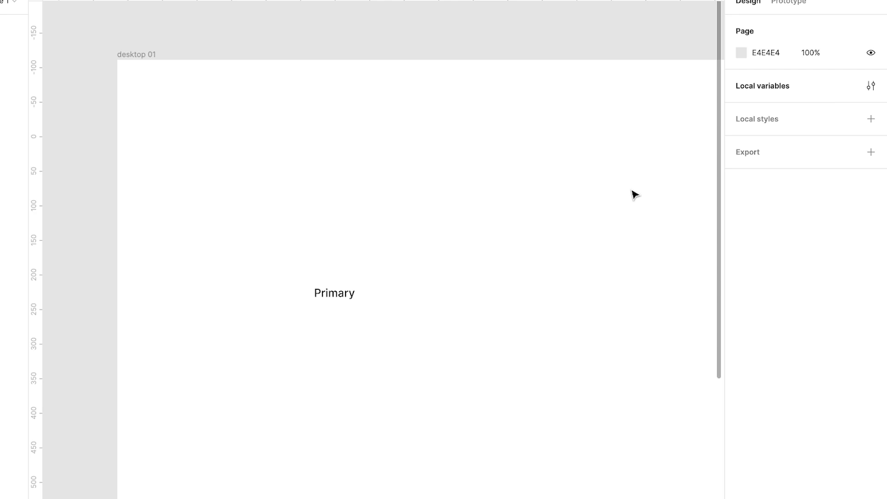
Create a number variable named "Space-01" with the value 2.
click(872, 86)
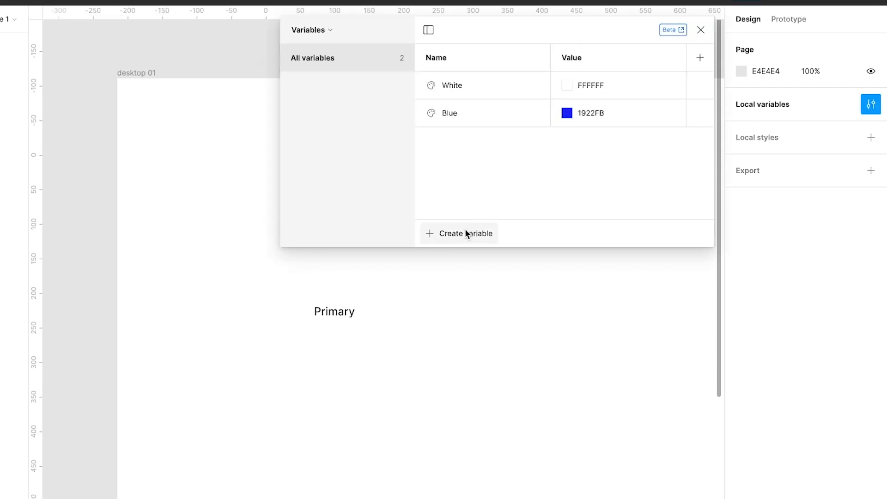
click(465, 229)
click(457, 277)
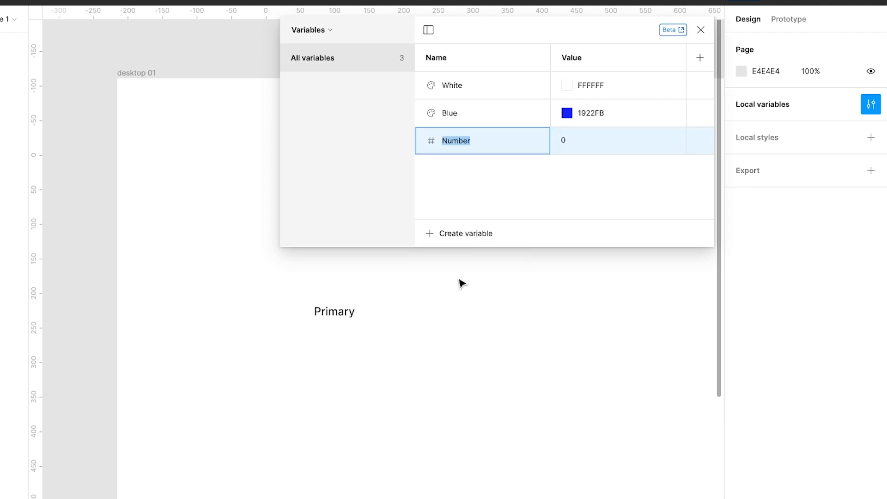
text(Space-01)
key(Return)
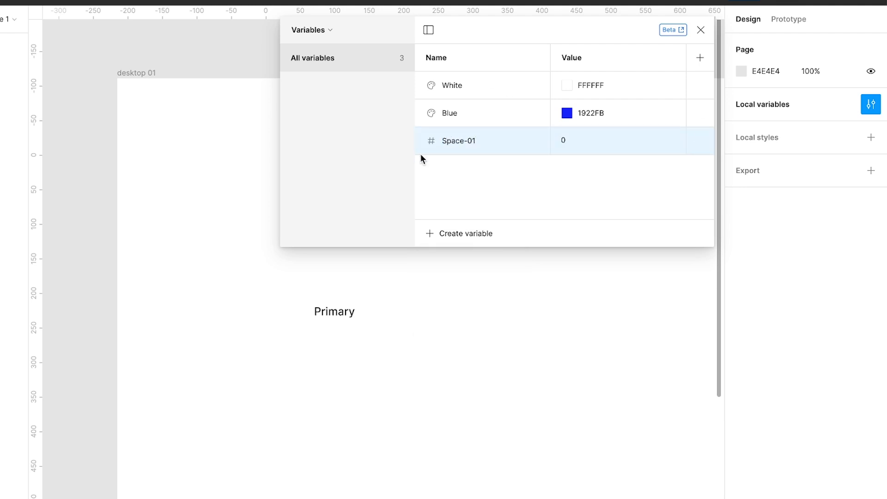
click(584, 137)
text(2)
key(Return)
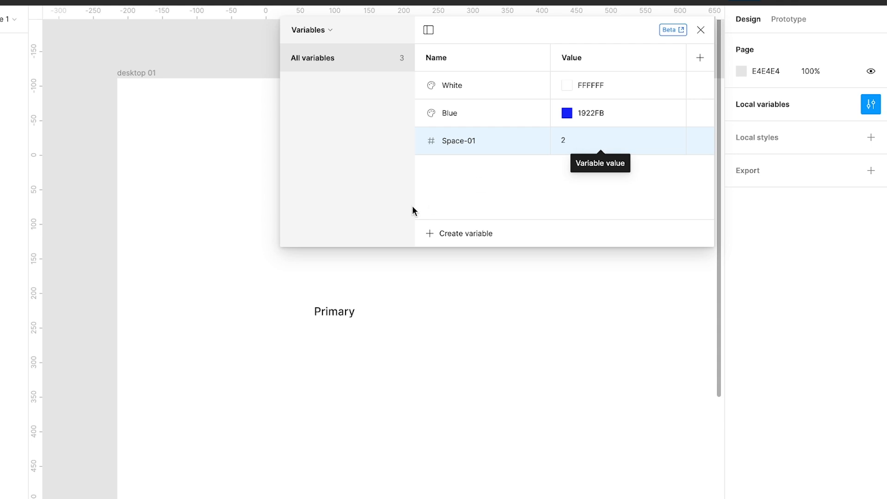
Create a number variable named "Space-02" with the value 4.
click(461, 233)
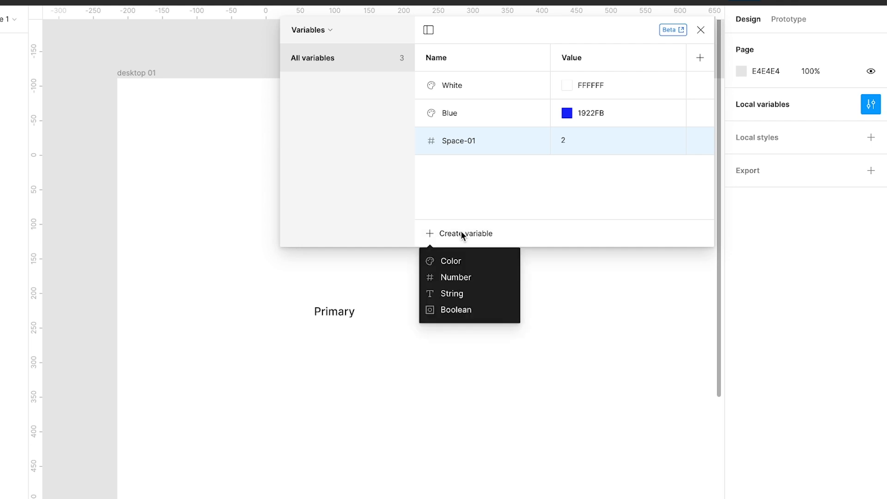
click(458, 277)
text(Space-02)
key(Return)
click(578, 168)
text(4)
key(Return)
Add a number variable named "Space-03" and set its value to 8.
click(462, 233)
click(462, 277)
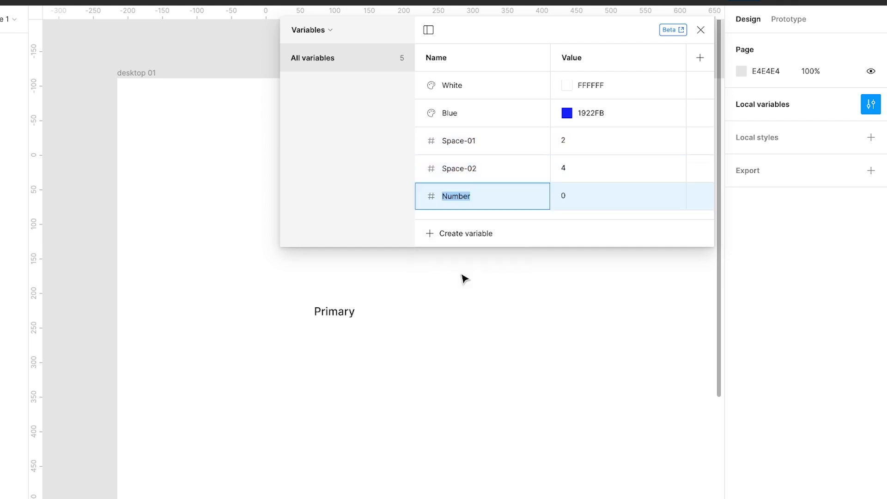
text(Space-03)
key(Return)
click(575, 196)
text(8)
key(Return)
Add a number variable named "Space-04" and set its value to 16.
click(466, 229)
click(456, 277)
text(Space-04)
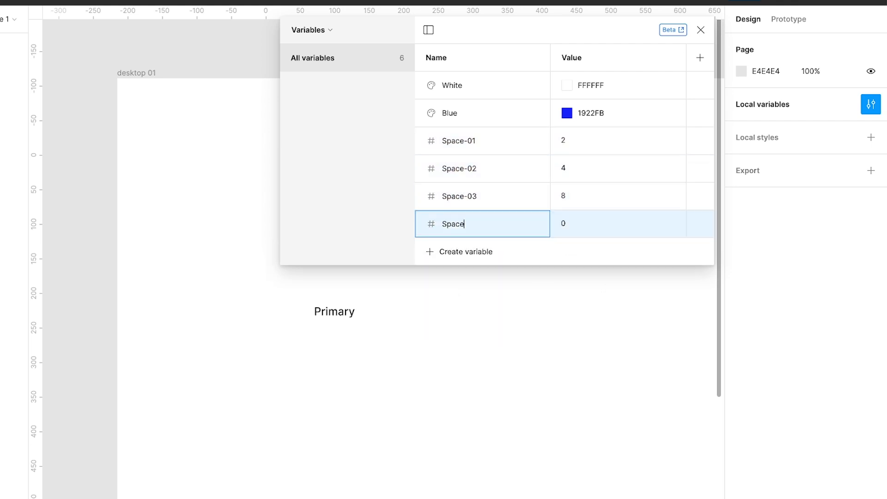
key(Return)
click(576, 224)
text(16)
key(Return)
Add a number variable named "Space-05" with the value 24 and close the variables window.
click(461, 251)
click(461, 305)
text(Space-05)
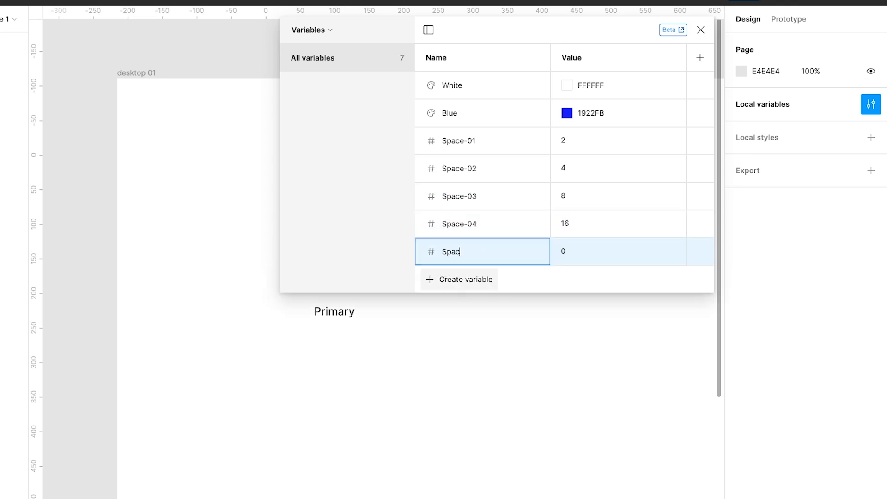
key(Return)
click(576, 251)
text(24)
key(Return)
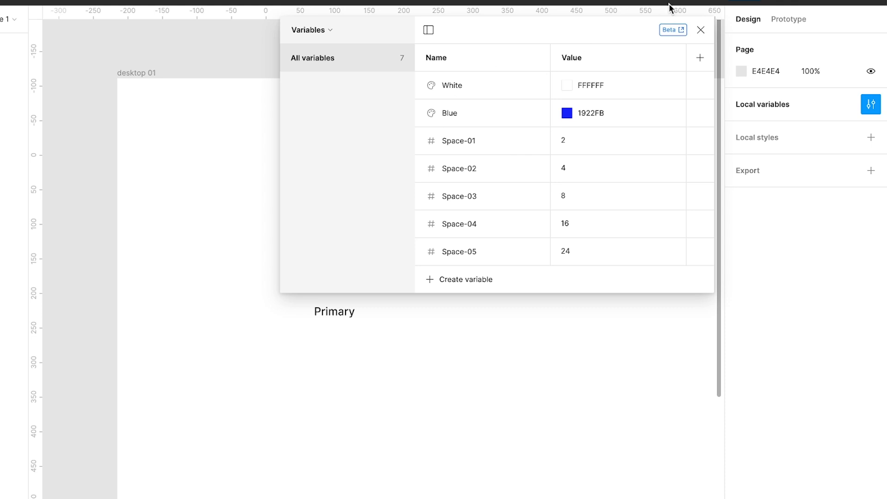
click(700, 32)
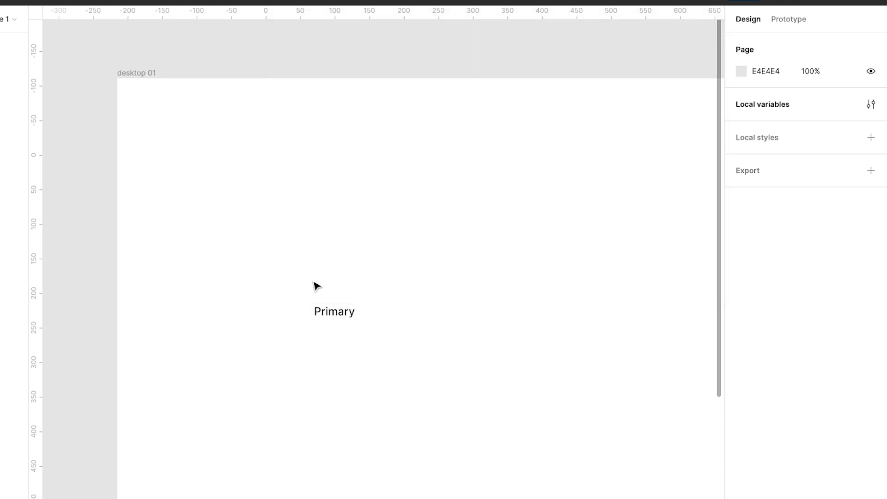
Change the "Primary" text in the desktop 01 frame to "Button".
scroll(328, 286, up, 3)
double_click(319, 325)
text(Button)
key(Escape)
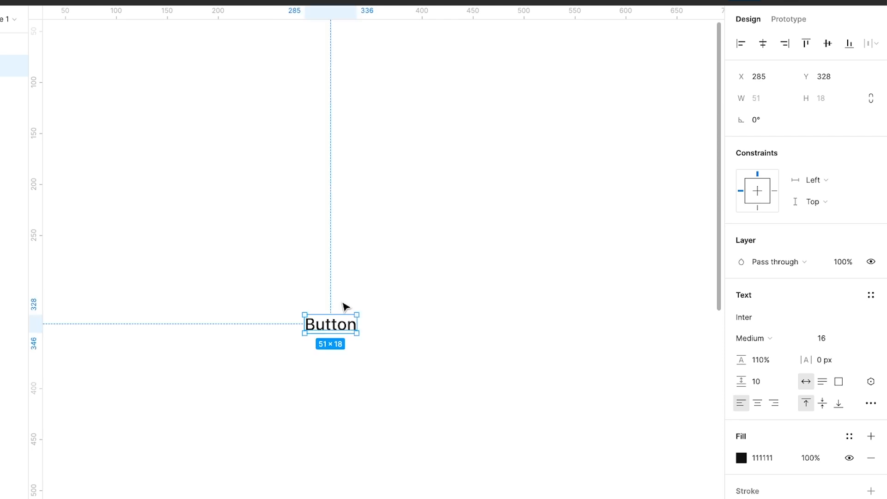
Wrap the Button text in an auto layout frame and set its horizontal gap to Auto.
key(shift+a)
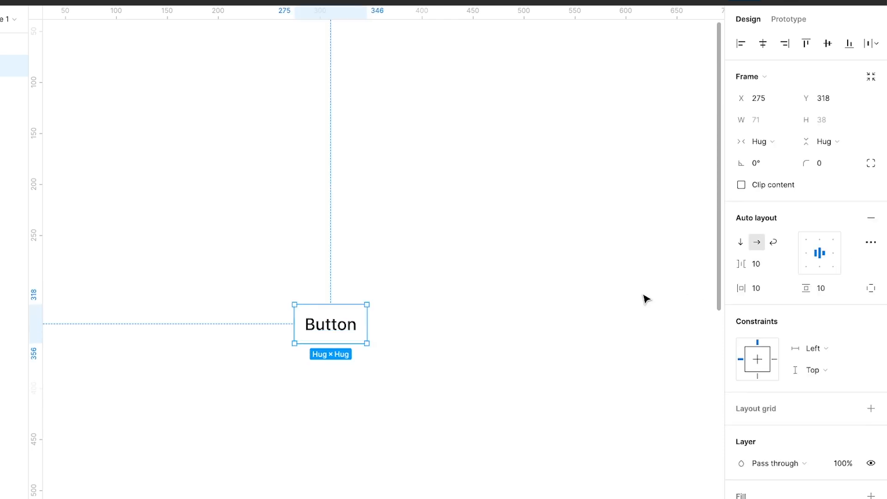
click(769, 267)
key(BackSpace)
text(auto)
key(Return)
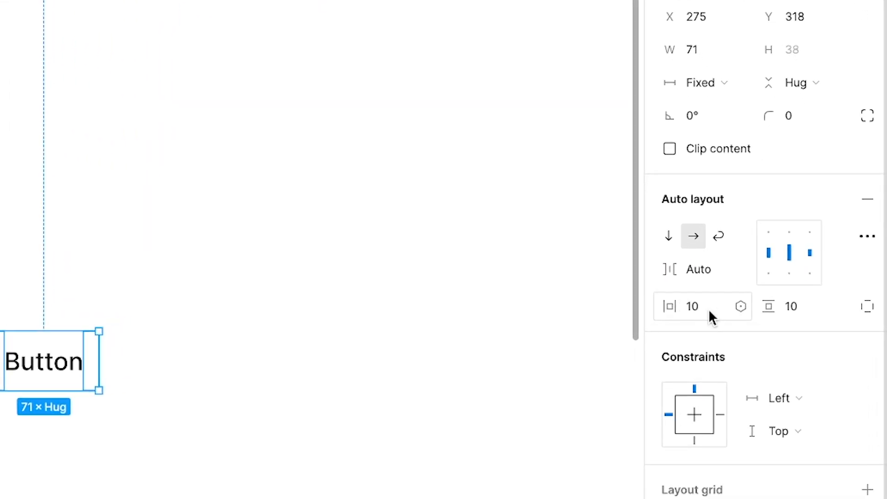
Bind the button frame's horizontal padding to the Space-05 variable and its vertical padding to Space-04.
click(739, 306)
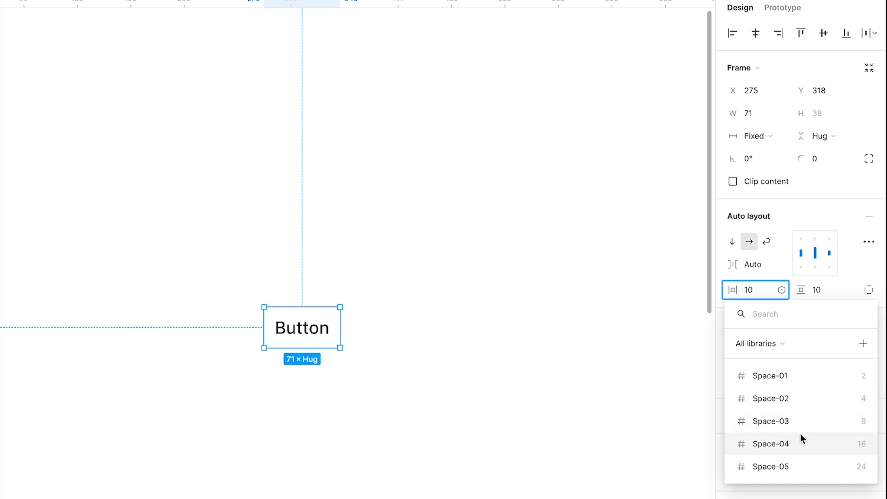
click(795, 466)
scroll(502, 307, right, 1)
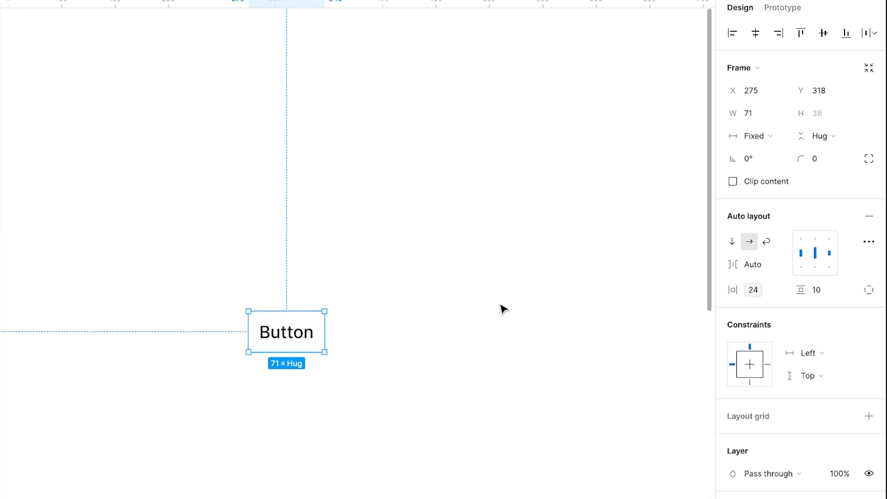
click(850, 289)
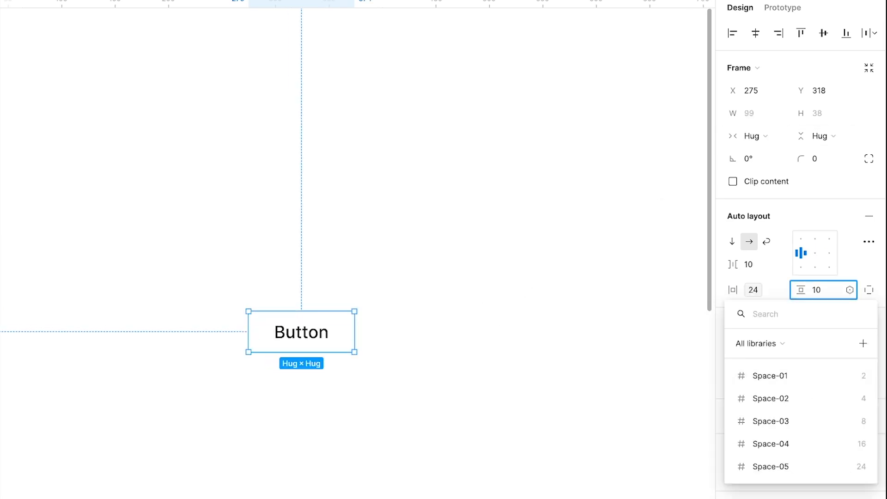
click(803, 444)
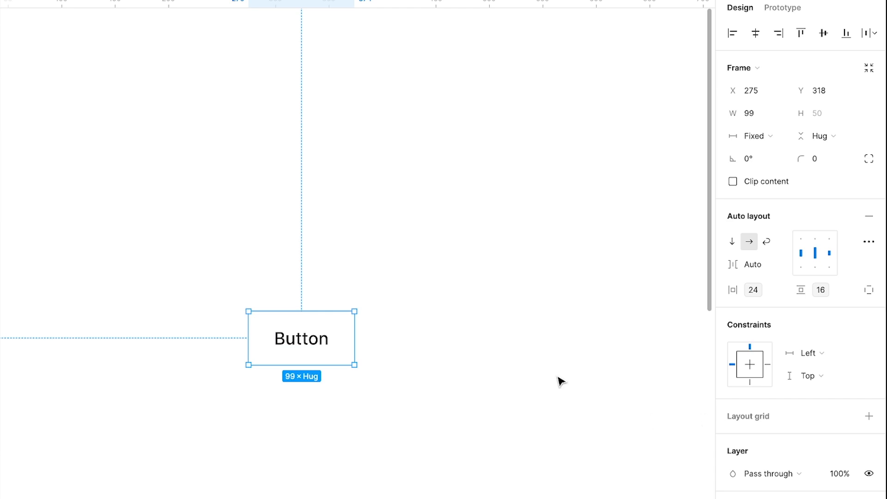
Apply the Blue variable to the button frame's fill and the white color variable to the Button text.
scroll(747, 357, down, 5)
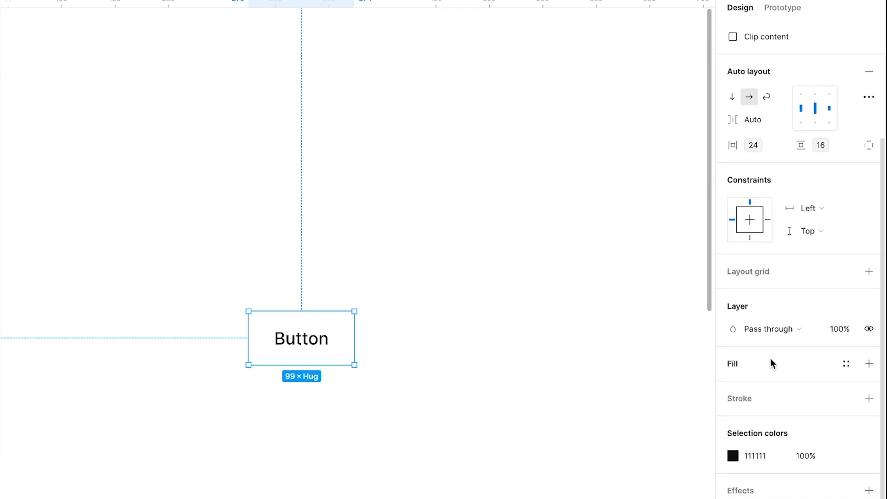
click(847, 364)
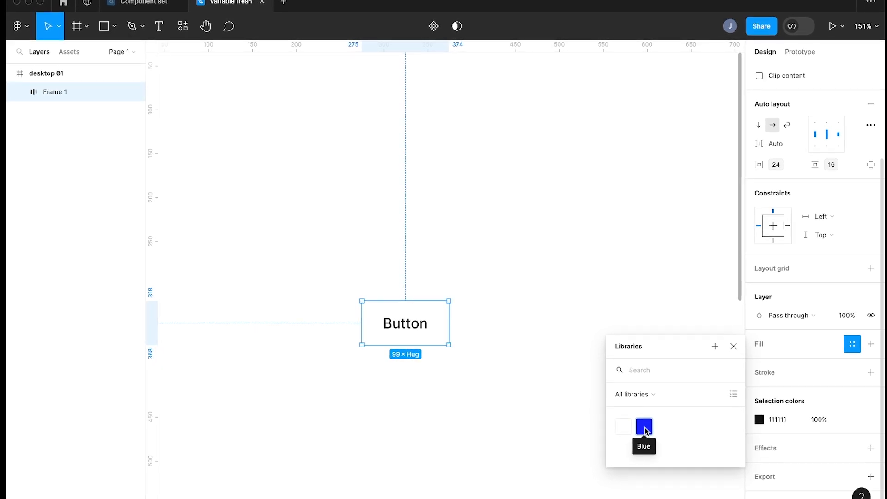
click(644, 428)
double_click(435, 327)
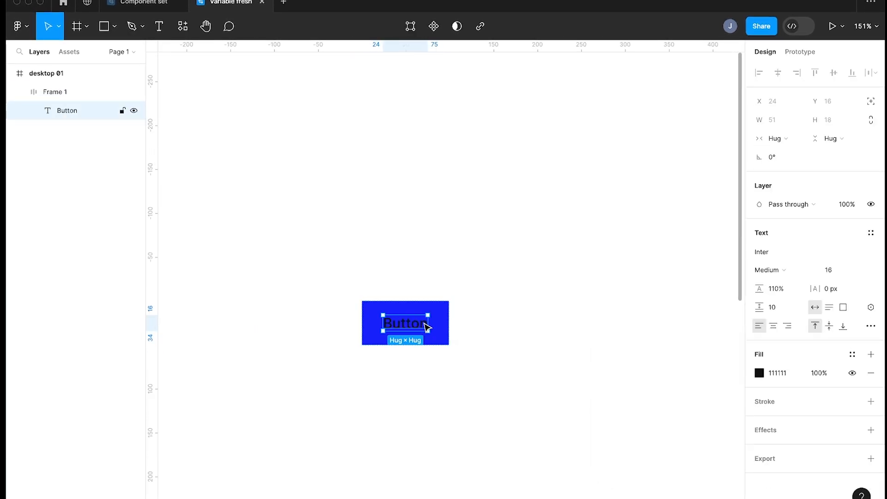
click(853, 355)
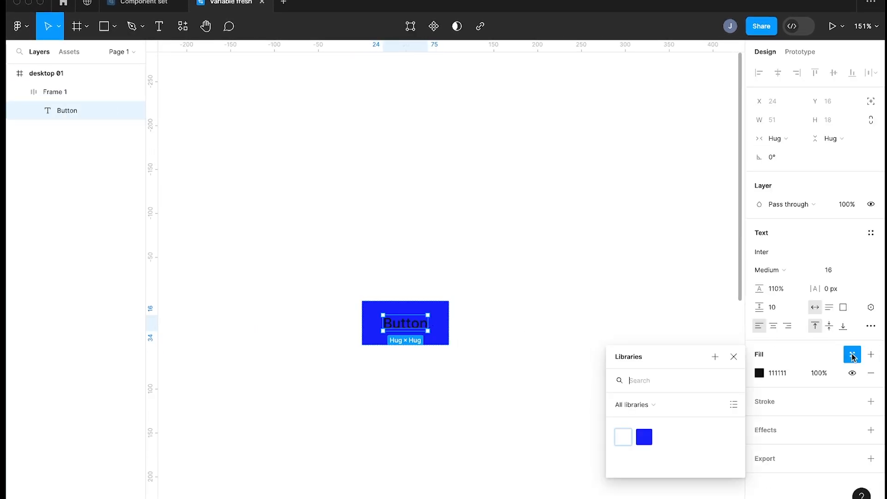
click(623, 437)
key(Escape)
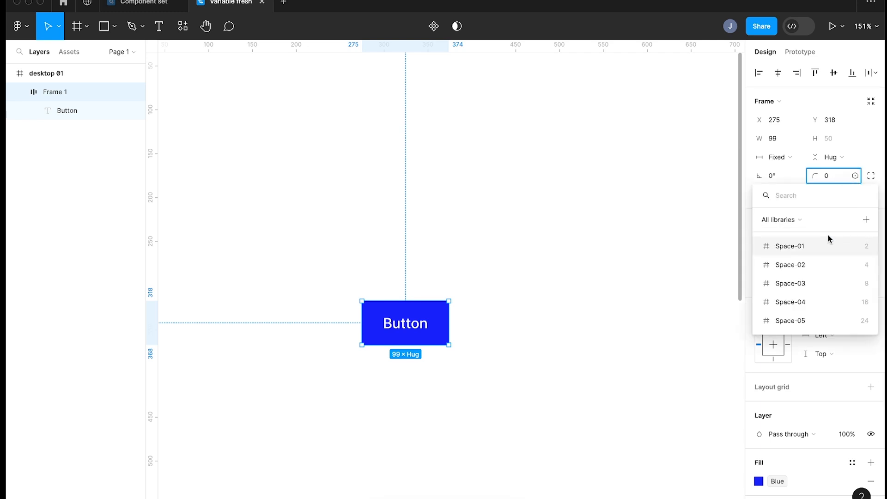
Bind the button frame's corner radius to Space-03 and set its width to hug the contents.
click(808, 284)
click(533, 307)
click(446, 319)
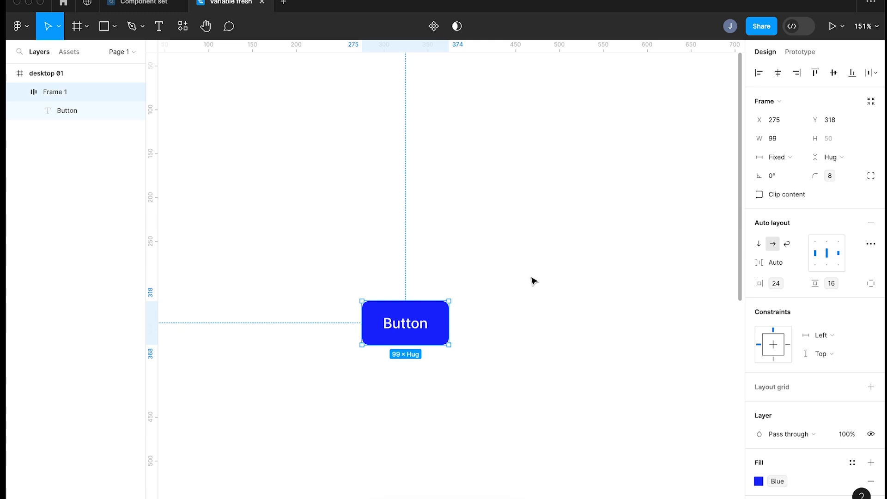
double_click(440, 323)
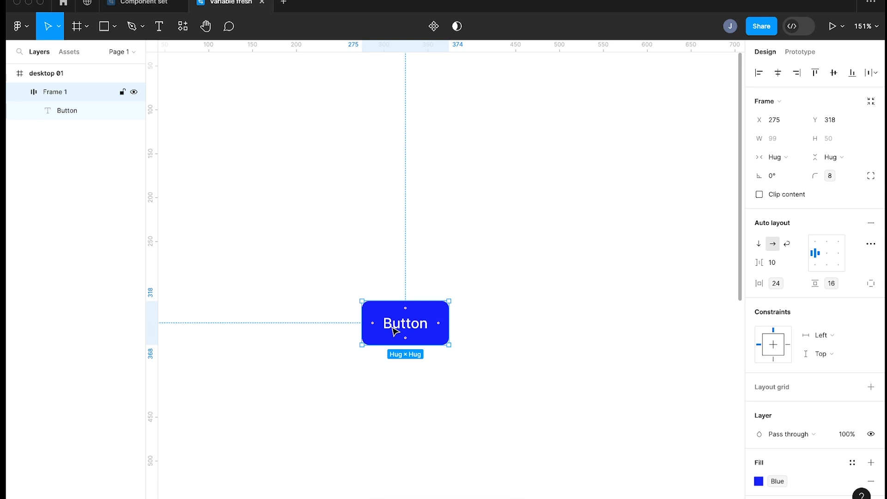
click(351, 216)
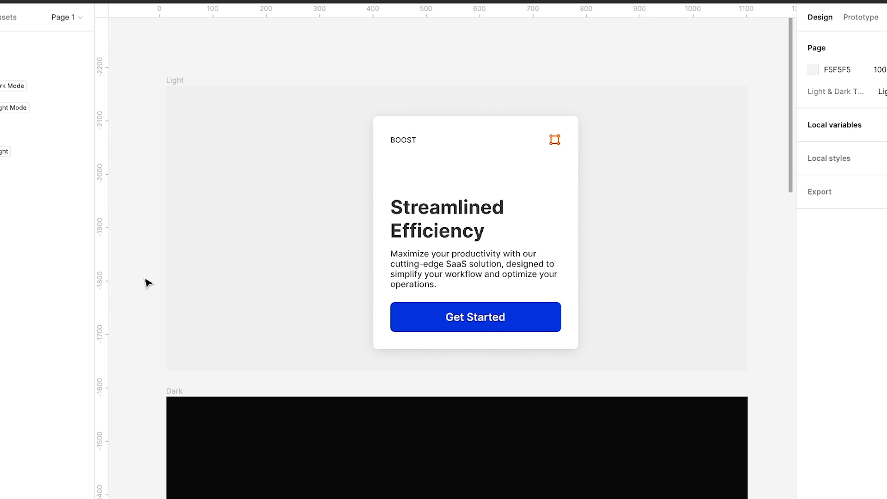
Shift the card in the Light frame slightly left, to about X 366.
scroll(185, 197, down, 3)
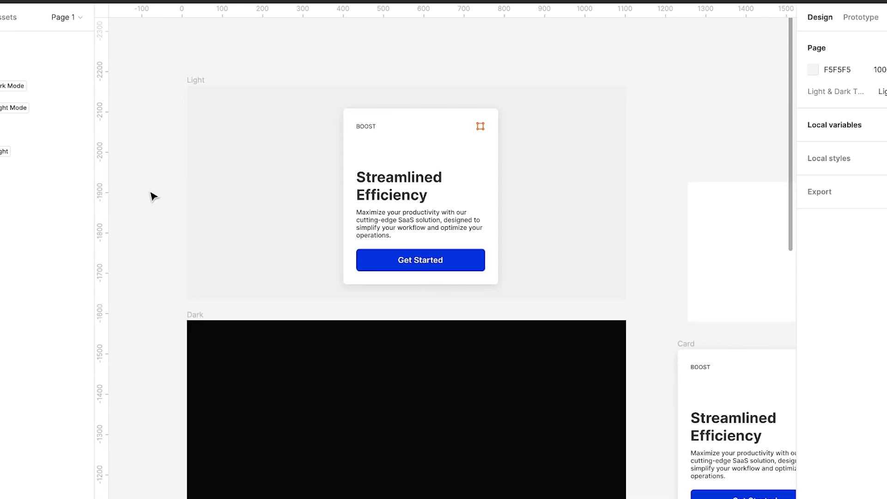
click(427, 171)
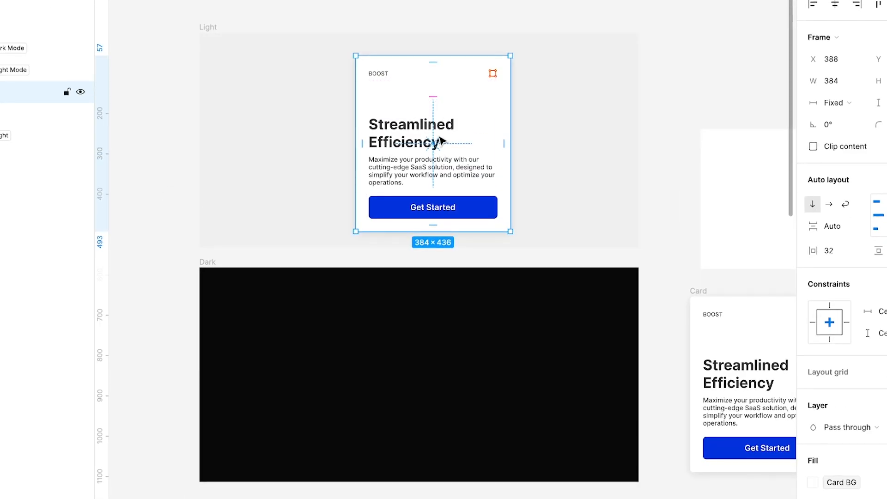
mouse_move(439, 140)
mouse_down()
mouse_move(415, 305)
mouse_move(429, 366)
mouse_move(430, 131)
mouse_up()
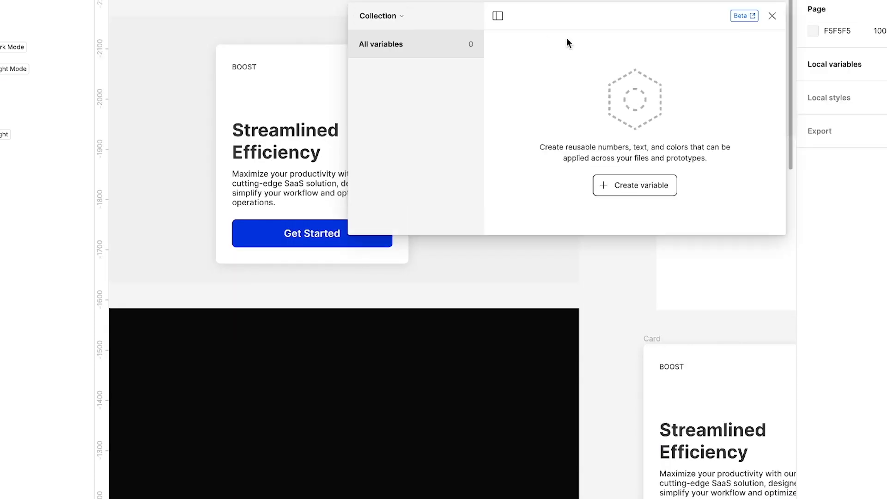
Rename the empty variable collection as "Light & Dark Mode".
drag(586, 19, 591, 17)
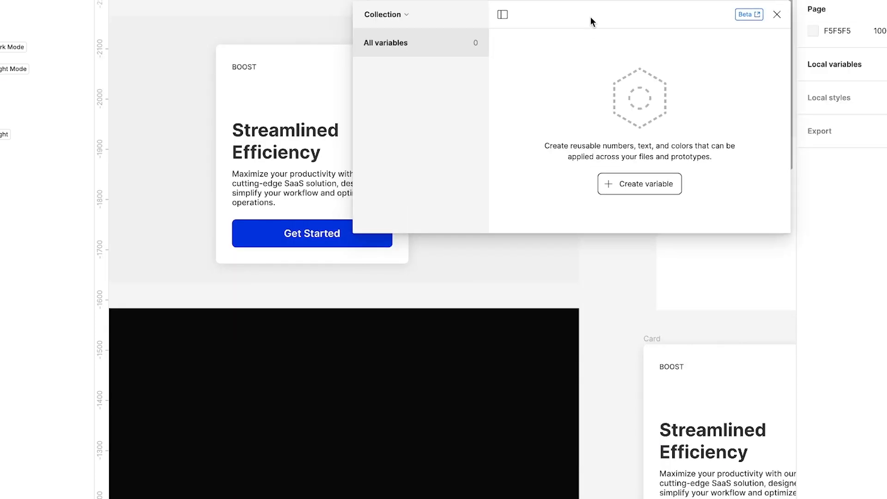
click(388, 14)
click(385, 71)
text(Light )
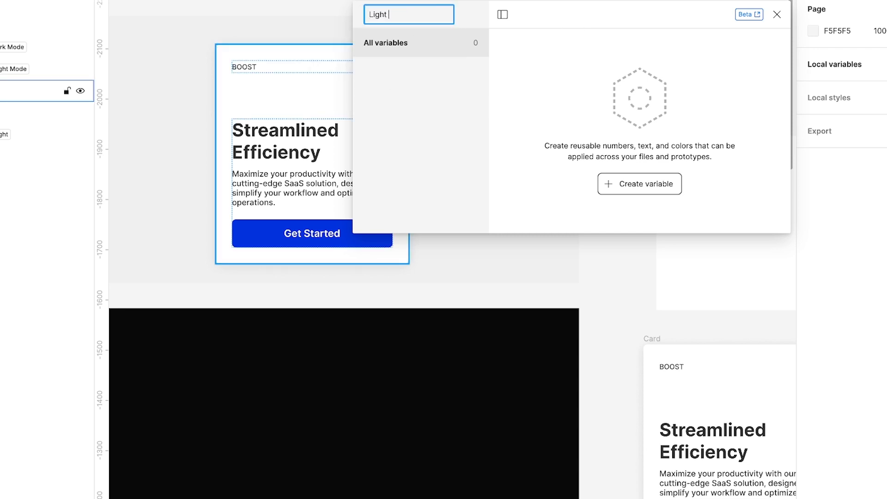
text(& Dark Mode)
key(Return)
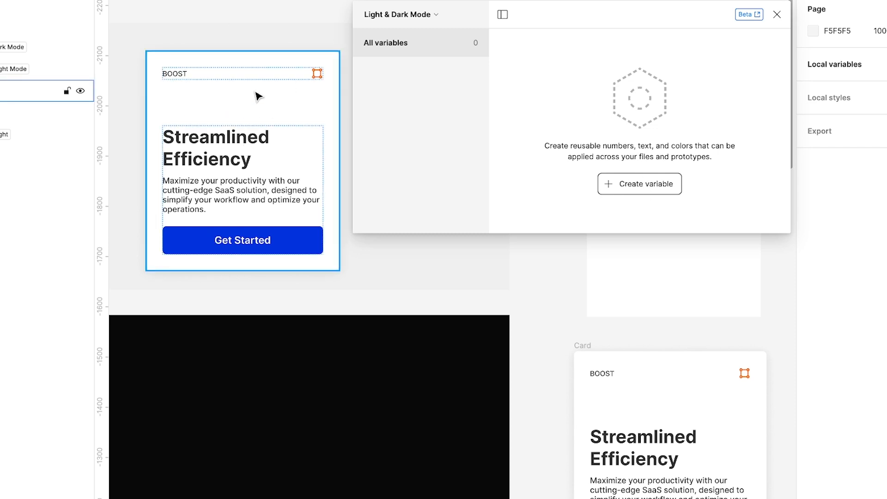
Create a color variable named "Button-BG" and sample its value 0333DD from the card's Get Started button.
click(642, 187)
click(636, 207)
text(Button-BG)
key(Return)
click(643, 70)
click(655, 291)
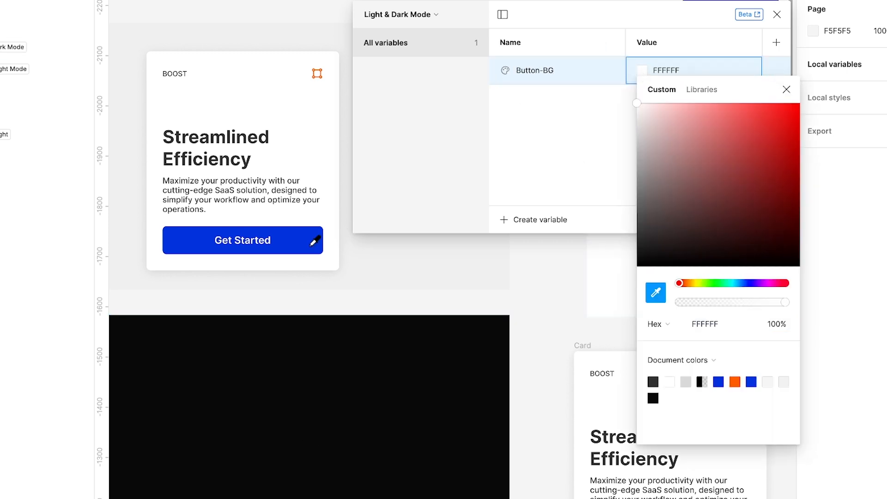
click(313, 240)
Add a color variable named "Button-text" and keep its value at FFFFFF.
click(534, 220)
click(531, 240)
text(Button-text)
Add a color variable named "Body Font" and sample its value 4B4B4B from the card's heading.
click(530, 223)
click(531, 240)
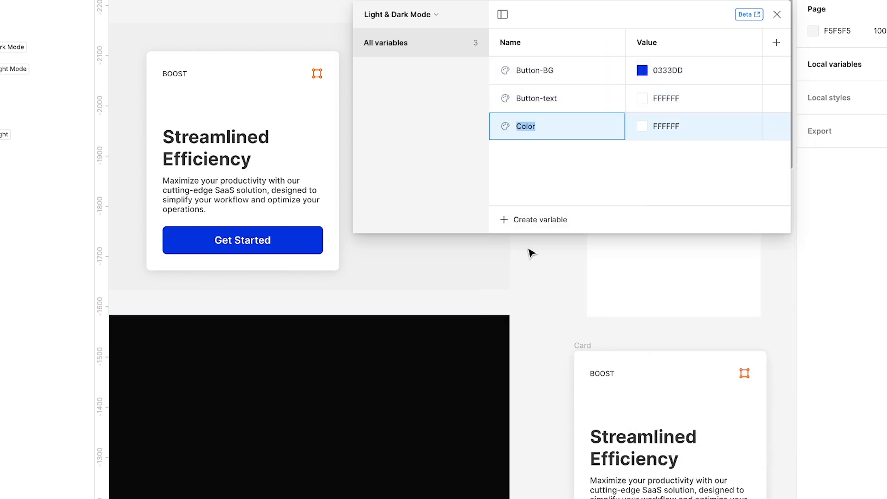
text(Body Font)
click(642, 126)
click(655, 348)
click(211, 137)
Add another color variable and name it "Icon Colour".
click(522, 225)
click(531, 240)
text(Icon Colour)
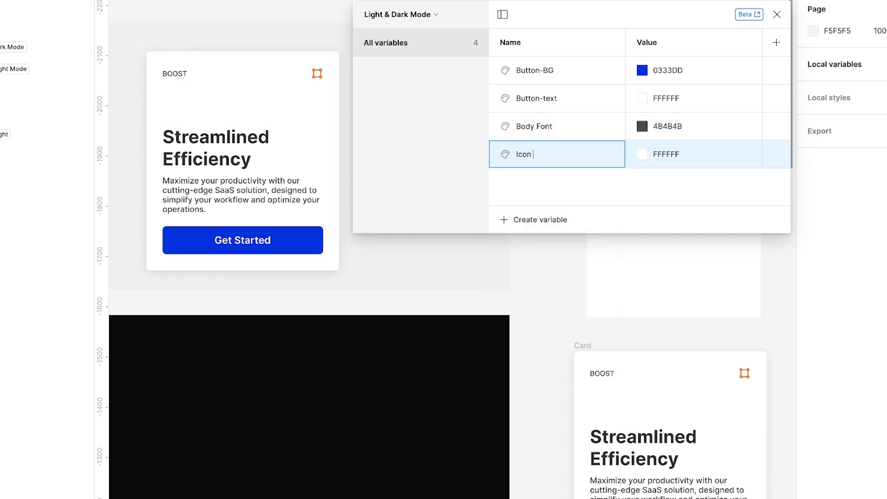
Rename the variable "Body Font" as "Body-colour" and the icon's color variable as "Icon-colour".
double_click(550, 126)
text(Body-colour)
key(Return)
double_click(546, 154)
text(Icon-colour)
Set the Icon-colour variable to FF5C00, taken from the orange icon on the card.
click(642, 155)
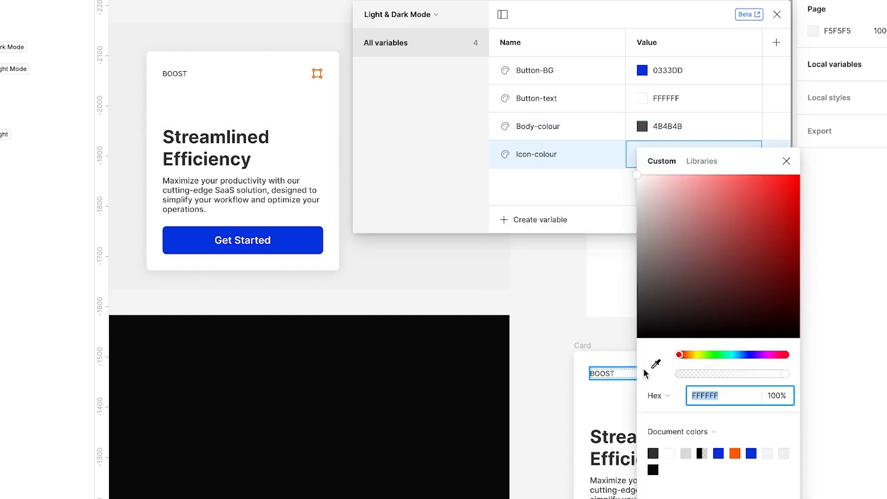
click(656, 365)
drag(561, 16, 552, 66)
click(316, 73)
super+click(318, 74)
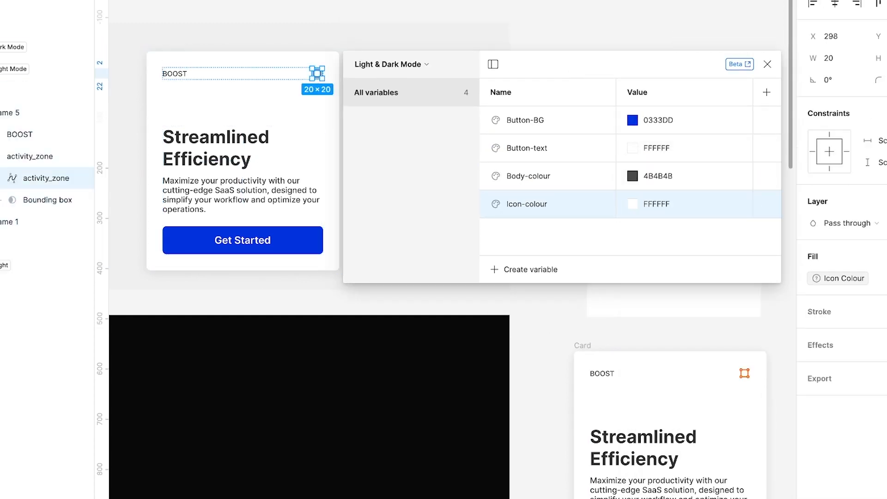
click(885, 279)
click(837, 278)
key(super+c)
click(656, 204)
key(super+v)
key(Return)
click(175, 74)
click(153, 174)
shift+click(192, 233)
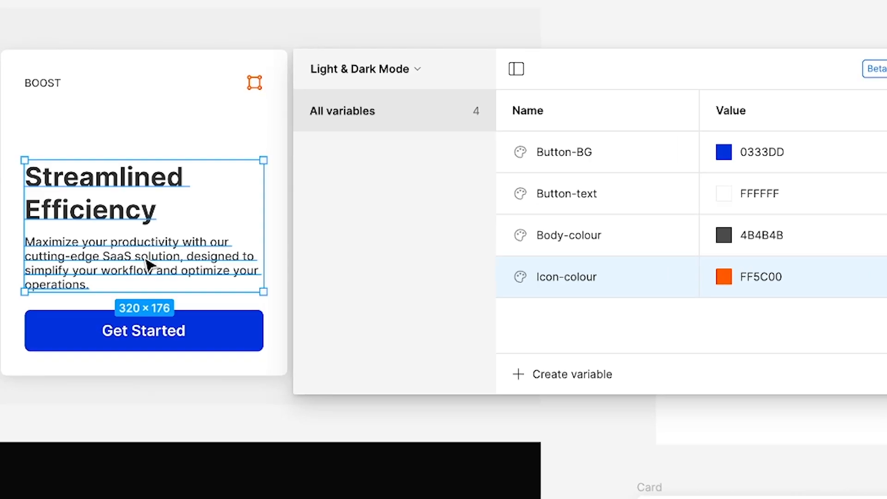
shift+click(199, 290)
click(194, 290)
Select the card and add a color variable named "Card-bg" with the value FFFFFF.
click(222, 123)
click(564, 372)
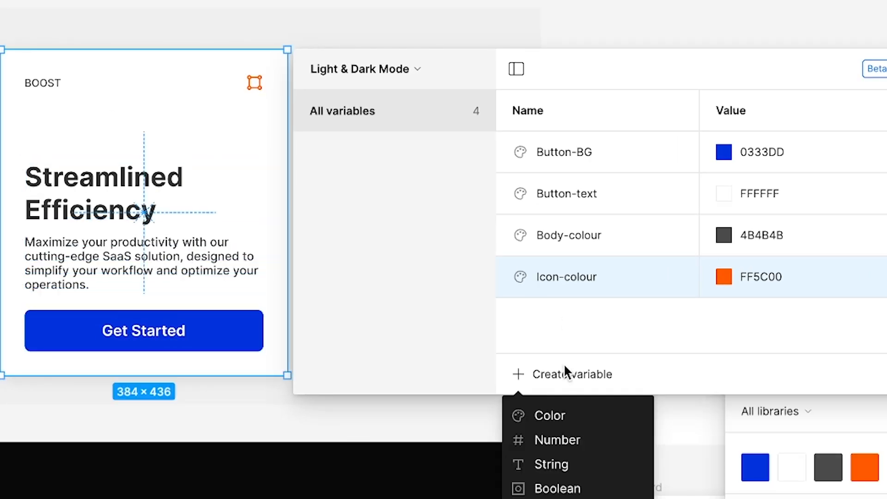
click(549, 414)
text(Card-bg)
key(Tab)
Add a color variable named "Page-bg" and sample its value F0F0F0 from the Light frame's background.
click(572, 376)
click(548, 414)
text(Page-bg)
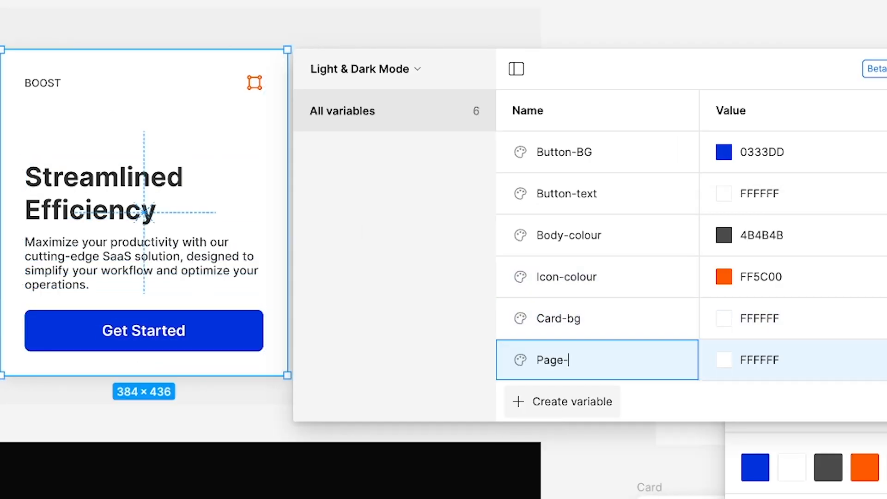
key(Tab)
click(741, 498)
click(527, 28)
click(688, 54)
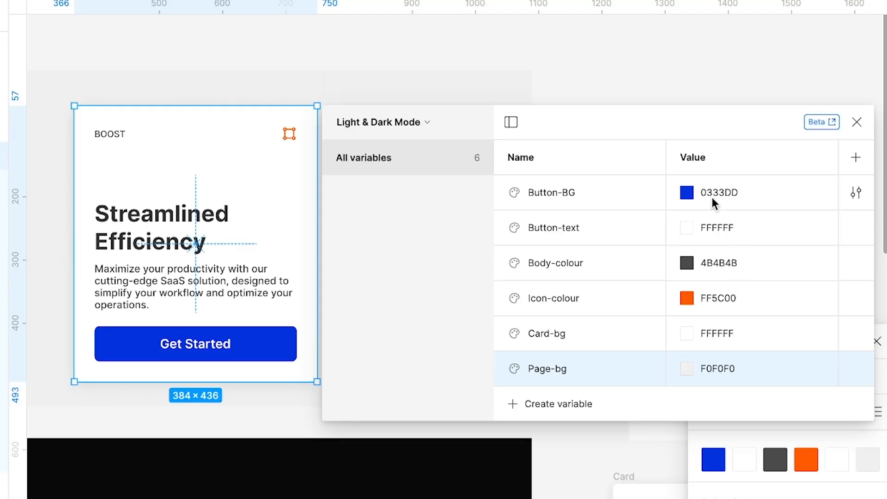
Apply the Body-colour variable to the fill of the card's heading and description texts.
click(128, 306)
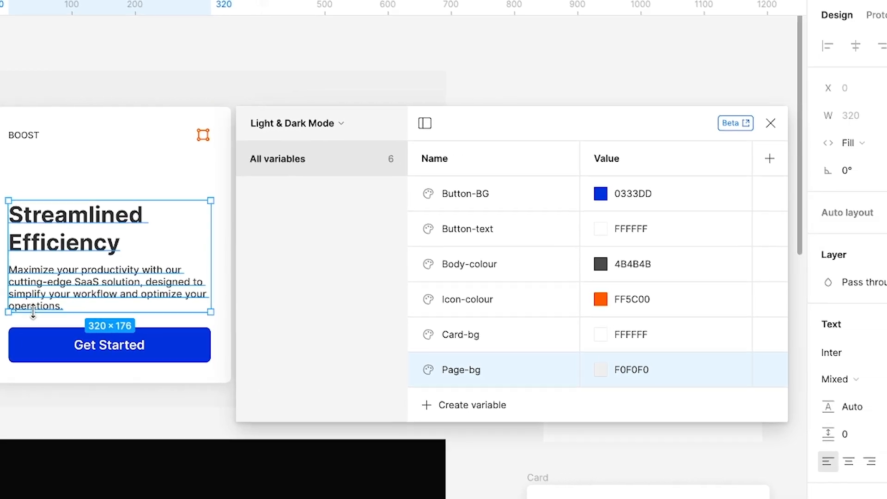
click(836, 497)
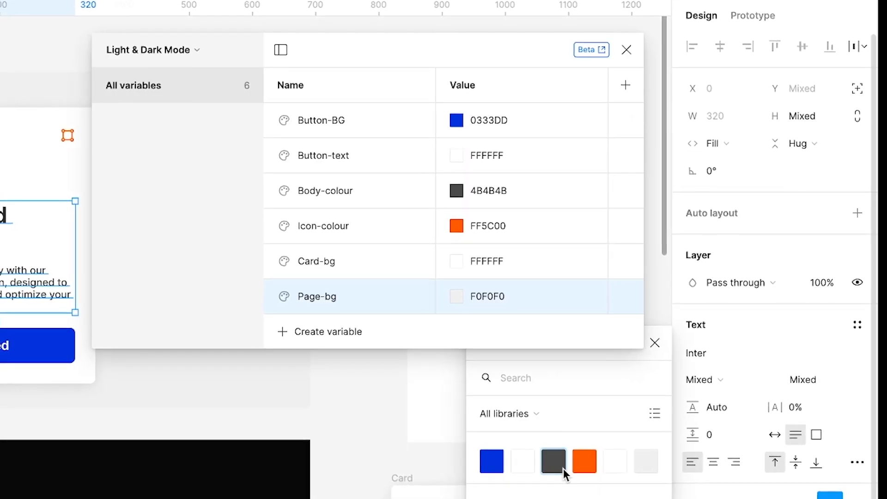
click(564, 466)
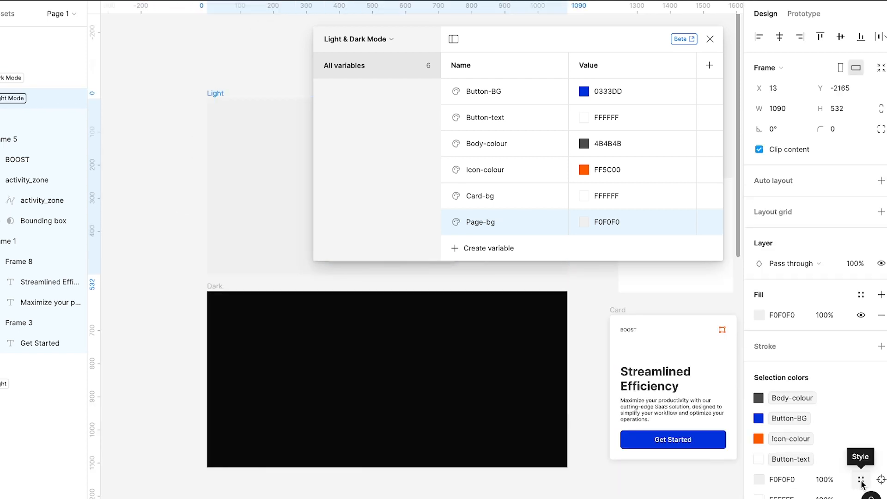
Link the Light frame's F0F0F0 color to its matching variable and the Get Started label's fill to Button-text.
click(862, 477)
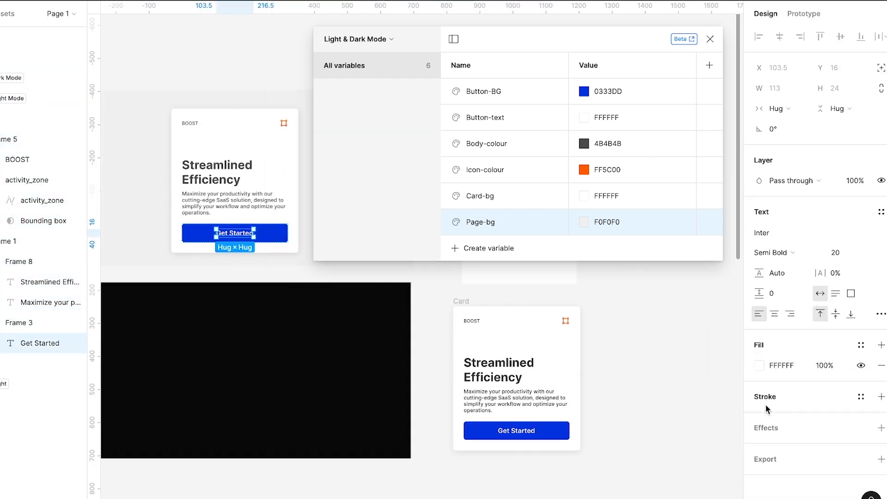
click(861, 346)
click(634, 438)
drag(524, 40, 567, 42)
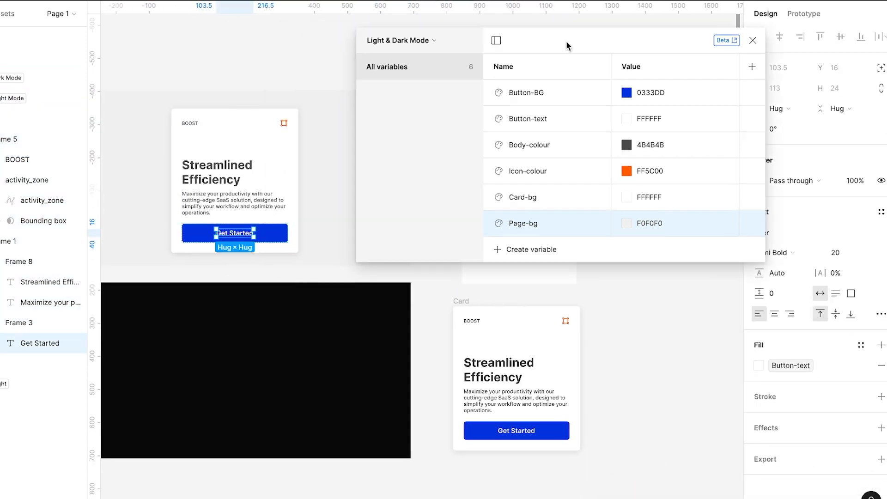
scroll(253, 226, up, 3)
click(272, 83)
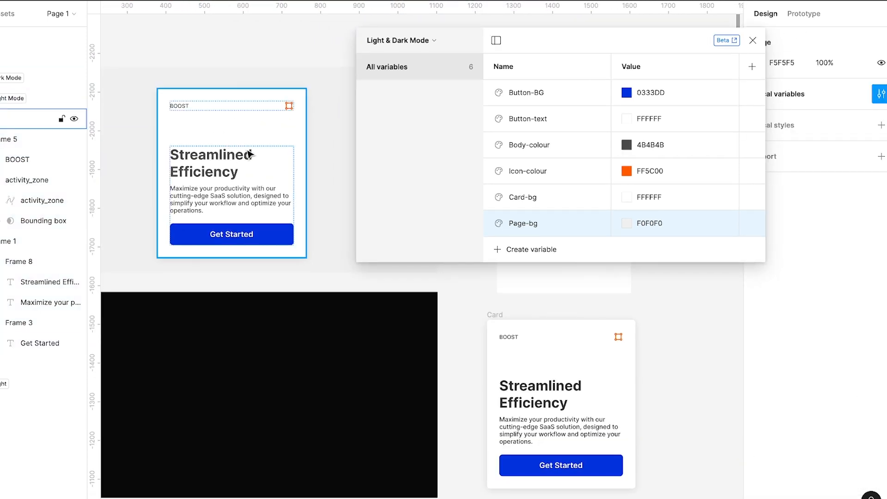
Try 4B5B96 as the Button-BG value to test its link to the card's button, and undo the change.
click(626, 93)
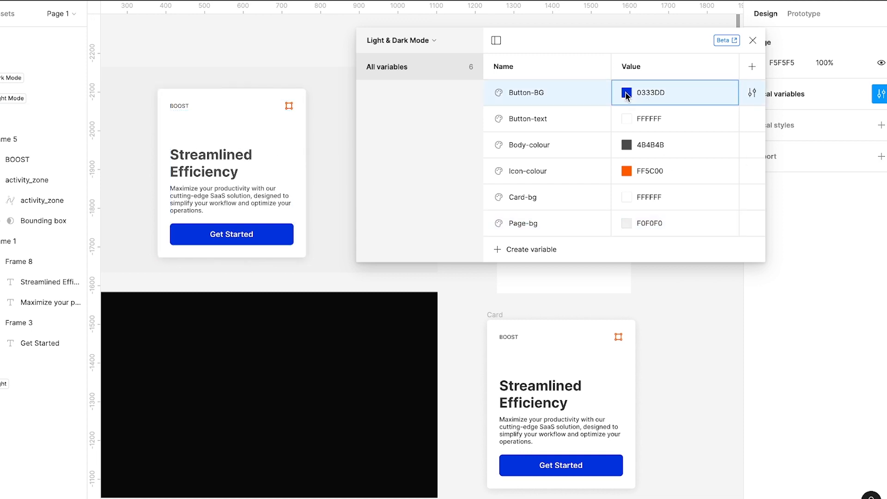
click(679, 210)
drag(733, 216, 698, 186)
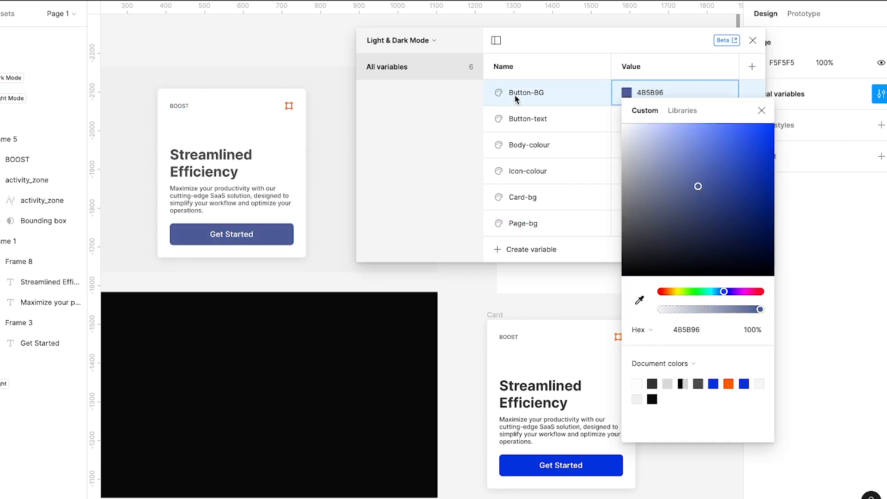
key(ctrl+z)
click(591, 31)
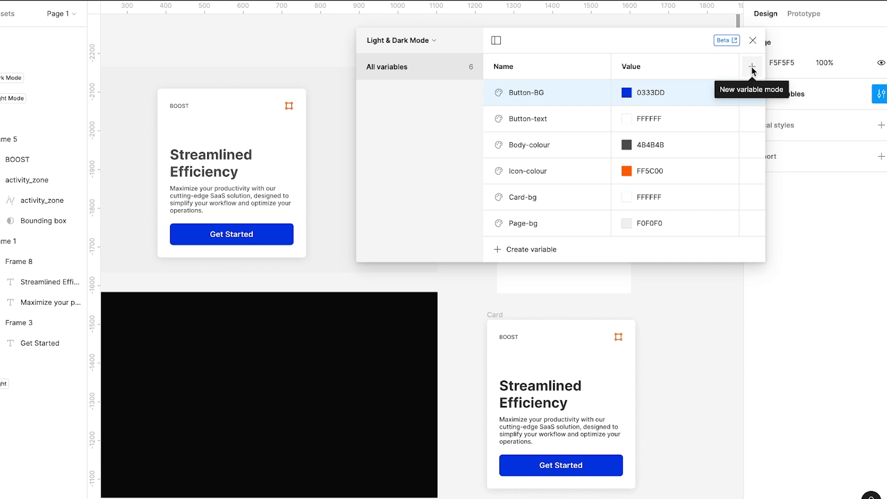
Add a second mode named "Dark Mode" to the Light & Dark Mode collection and rename Mode 1 as "Light Mode".
click(752, 68)
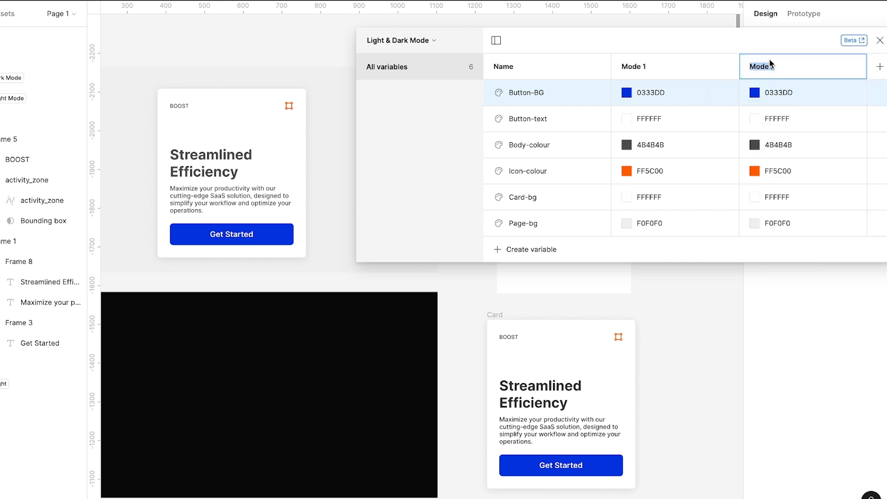
text(Dark Mode)
key(Return)
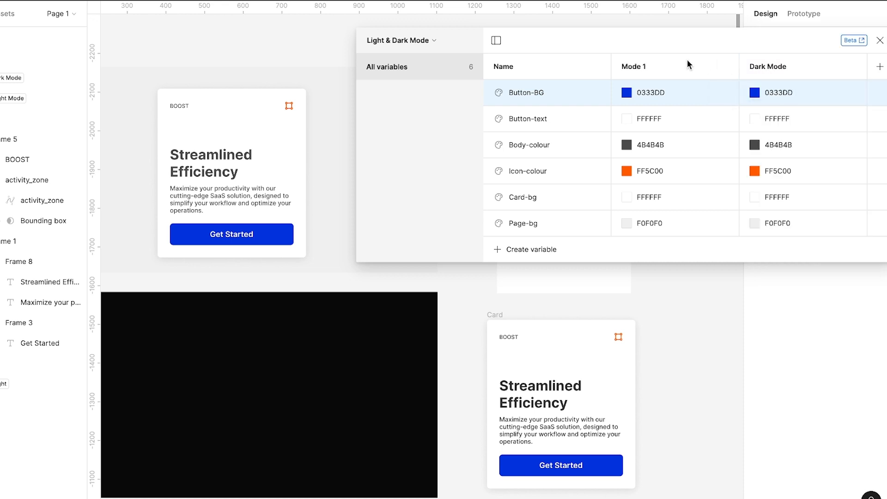
double_click(661, 65)
text(Light Mode)
key(Return)
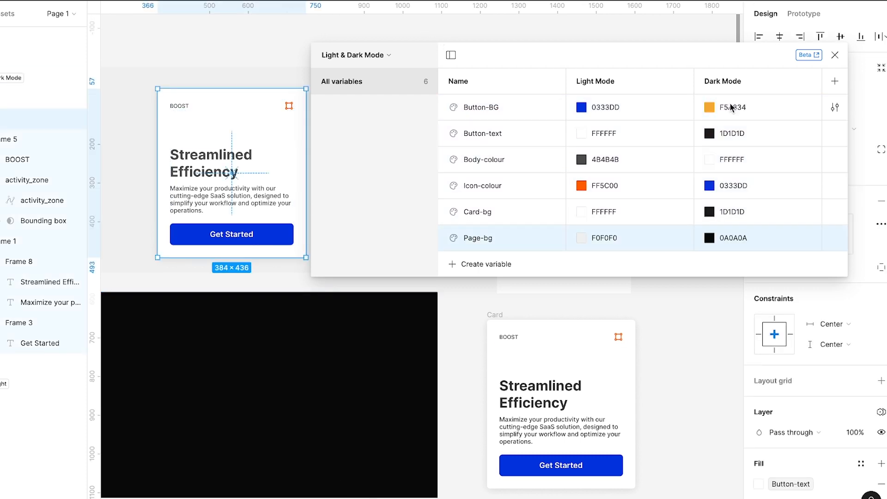
Close the variables and set the Light frame's Light & Dark Mode collection to Light Mode.
click(838, 55)
click(472, 45)
scroll(476, 45, left, 3)
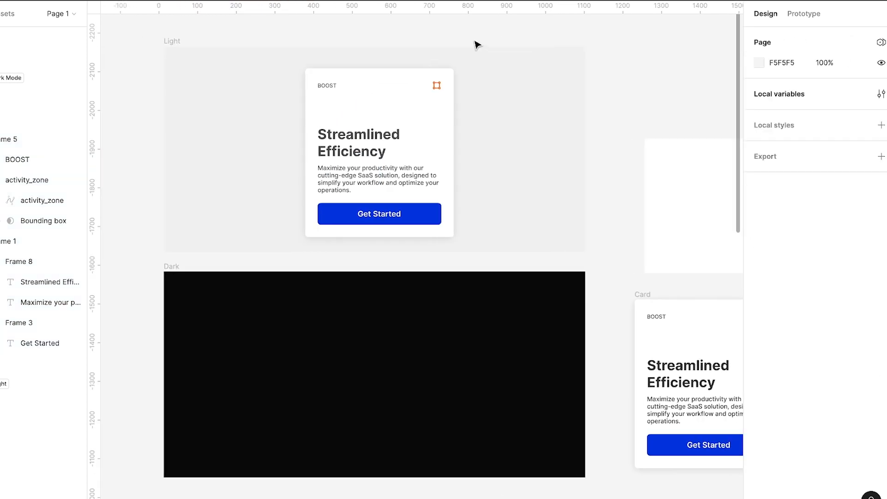
click(169, 41)
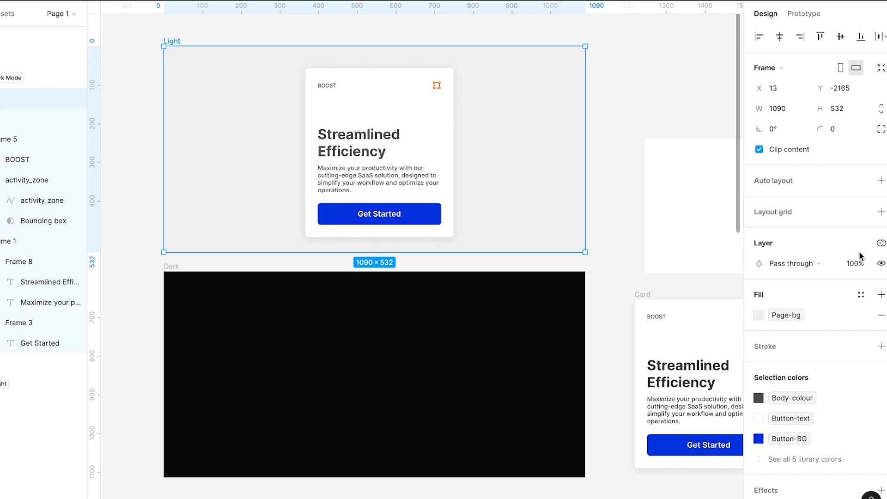
click(881, 243)
mouse_move(819, 284)
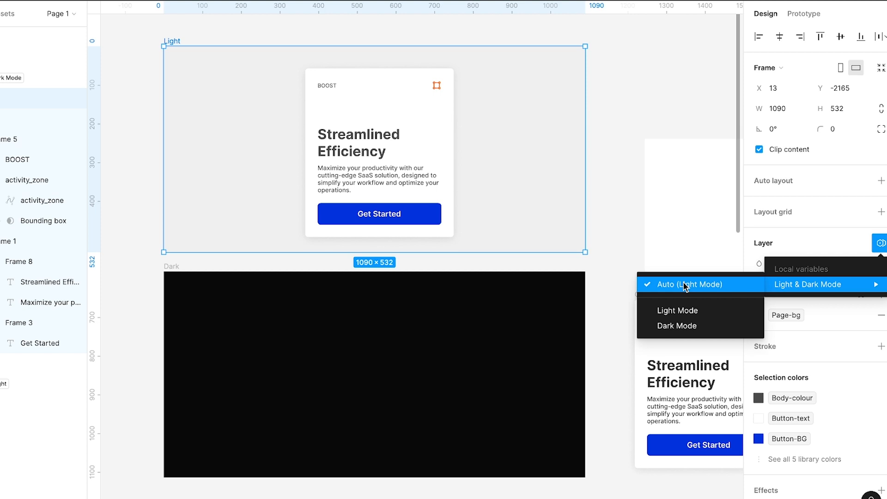
click(677, 311)
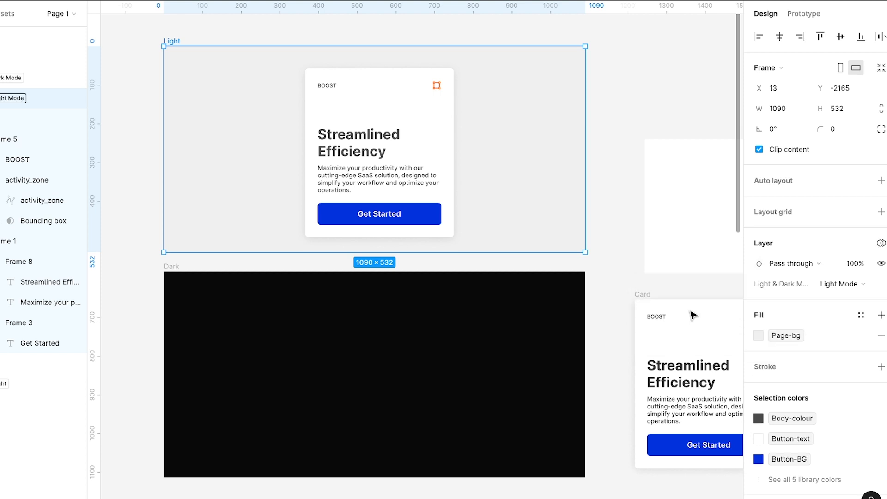
Assign Dark Mode as the variable mode of the Dark frame.
click(173, 267)
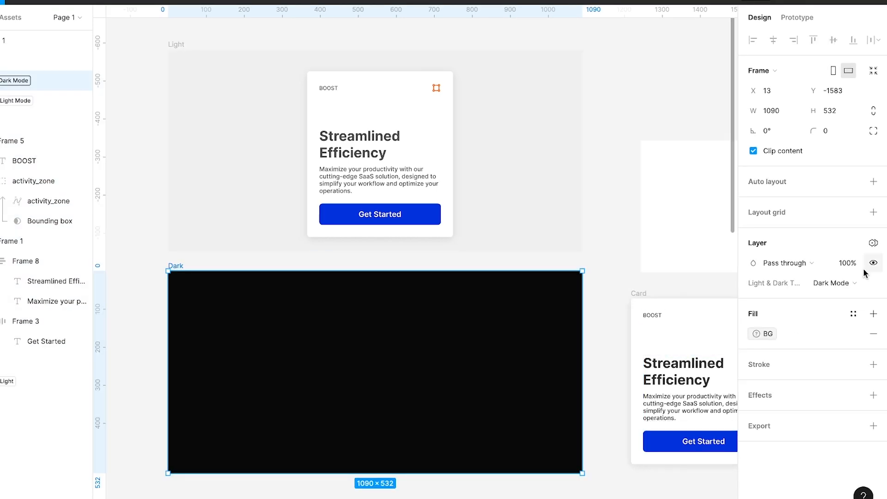
click(839, 285)
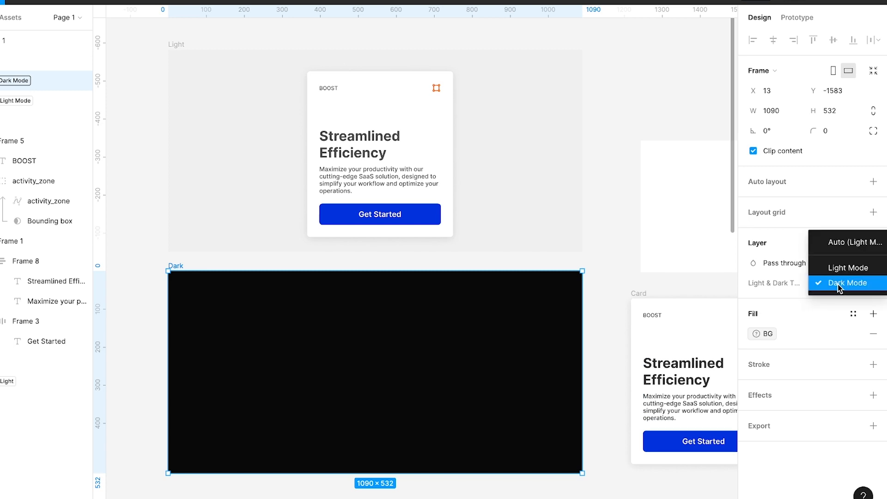
click(402, 111)
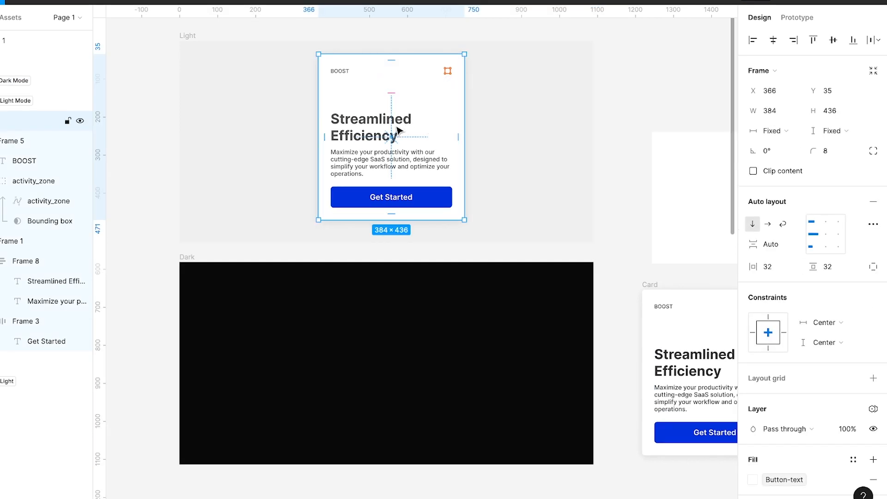
Try the card inside the Dark frame to preview its theme switch and return it to the Light frame.
drag(399, 131, 419, 363)
scroll(408, 372, up, 3)
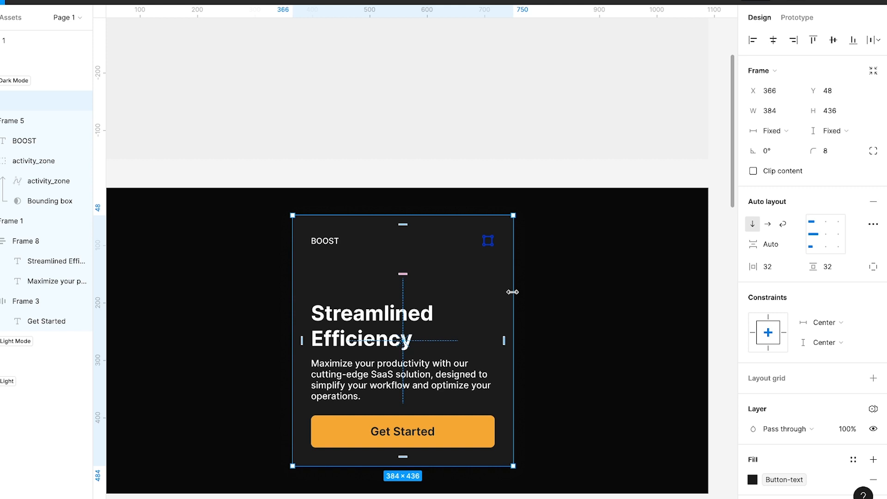
scroll(447, 279, down, 3)
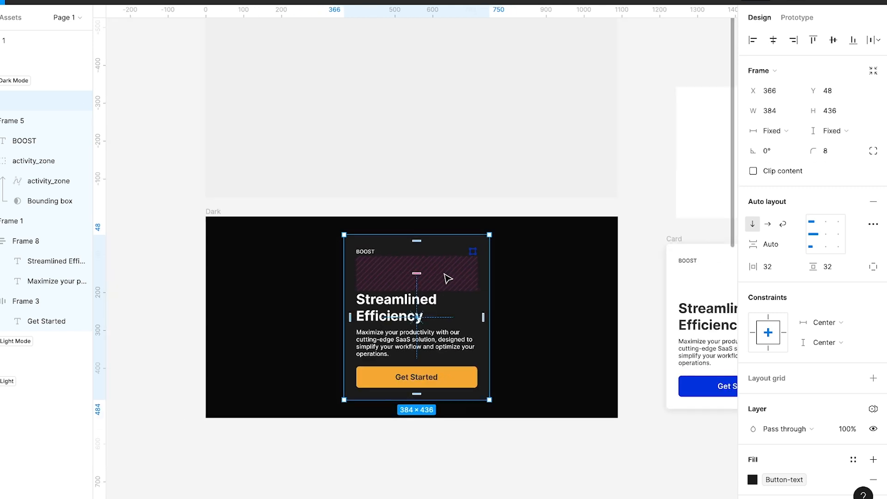
scroll(448, 279, up, 1)
scroll(448, 279, down, 1)
drag(444, 324, 447, 113)
scroll(448, 113, up, 1)
drag(435, 171, 435, 158)
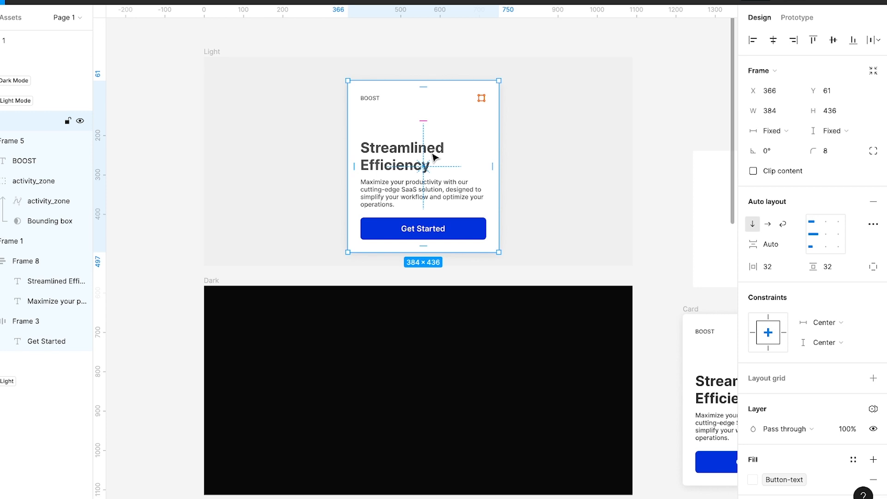
drag(434, 158, 402, 226)
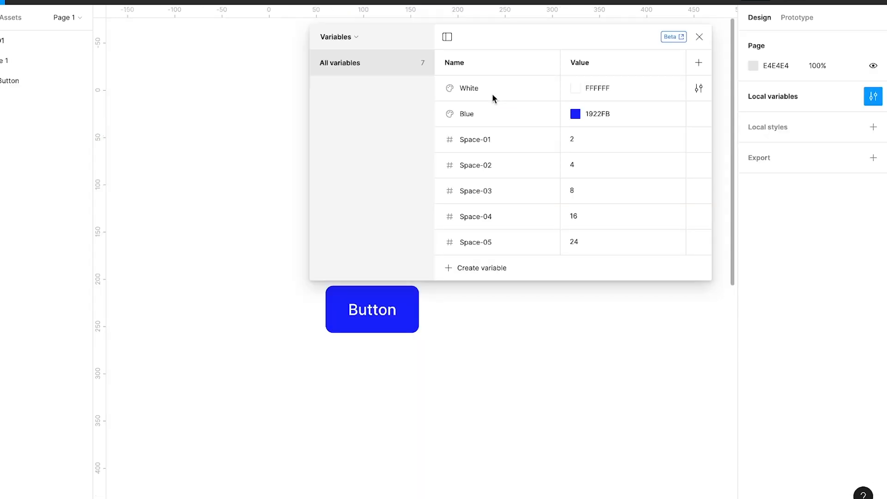
Put the Space-01 variable in a new group named "Space" by adding the prefix "Space/" to its name.
click(483, 144)
click(483, 143)
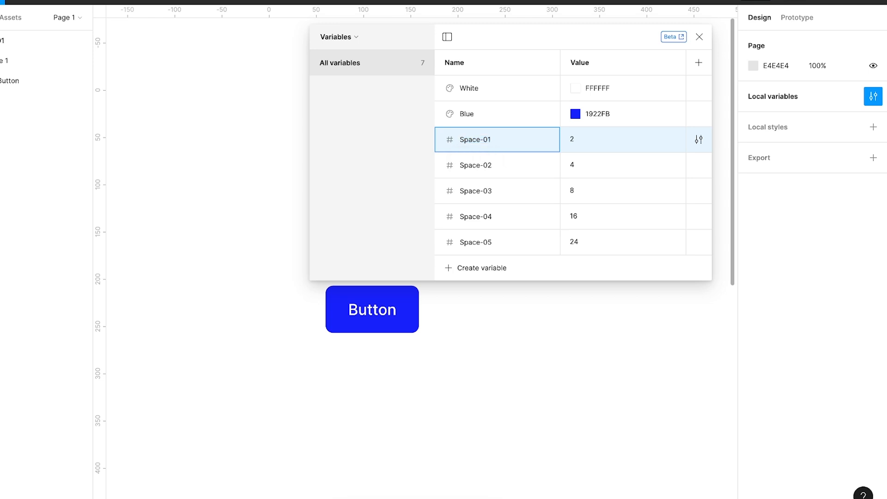
text(Space/)
key(Return)
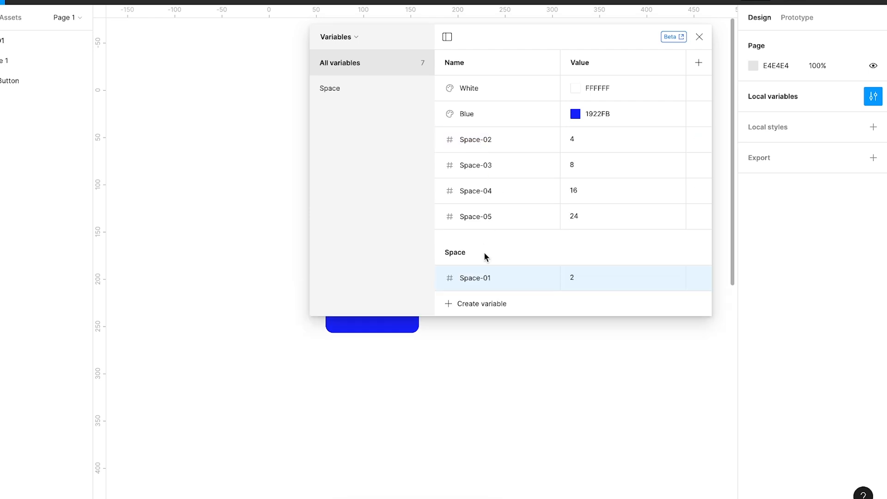
Add the "Space/" prefix to the Space-02 and Space-03 variables to move them into the Space group.
double_click(481, 144)
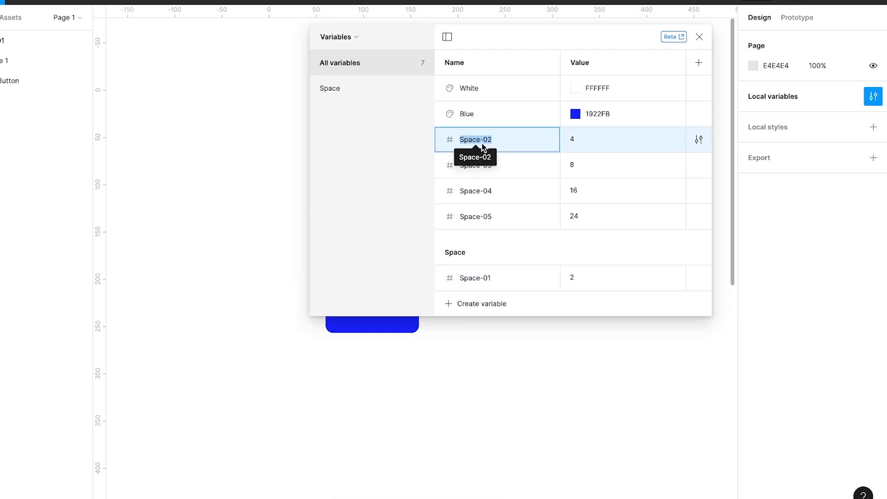
key(Left)
text(Space/)
drag(483, 143, 404, 139)
key(super+c)
key(Return)
double_click(476, 145)
key(Left)
key(super+v)
key(Return)
Move the Space-04 and Space-05 variables into the Space group with the same "Space/" prefix.
double_click(476, 146)
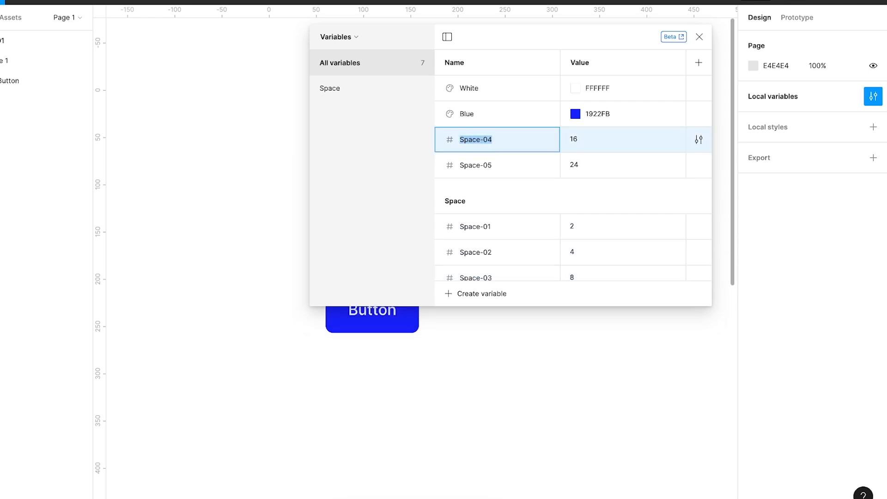
key(Left)
key(super+v)
key(Return)
double_click(475, 145)
key(Left)
key(super+v)
key(Return)
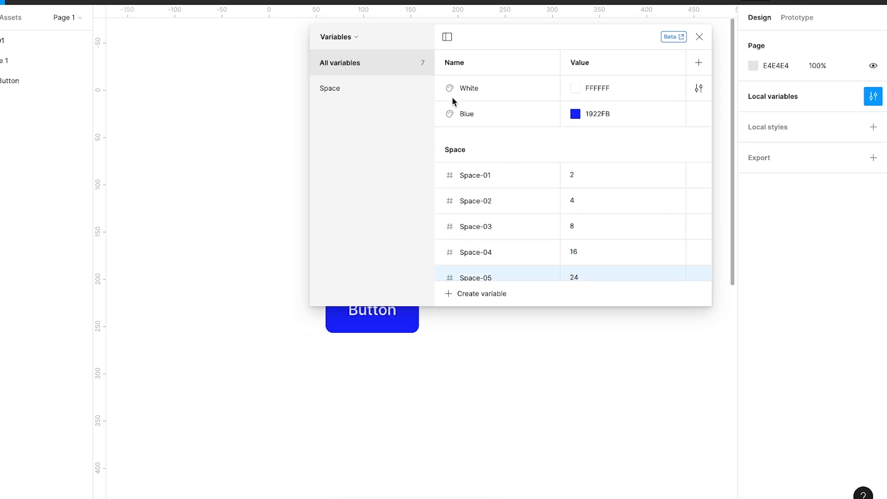
Group the White and Blue variables under "Colour" by prefixing their names with "Colour/".
double_click(467, 88)
key(Left)
text(Colour/)
key(Return)
double_click(466, 90)
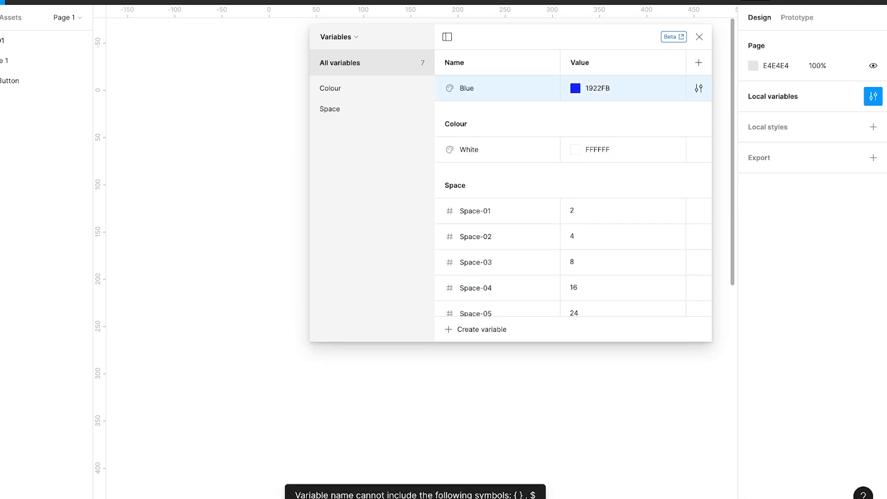
double_click(466, 92)
key(Left)
text(Colour/)
key(Return)
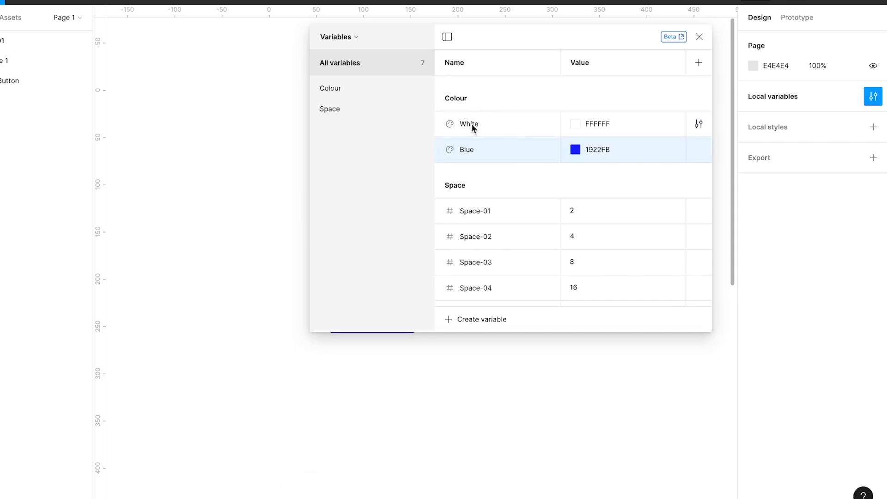
Review the variables in the Colour and Space groups one group at a time.
click(339, 95)
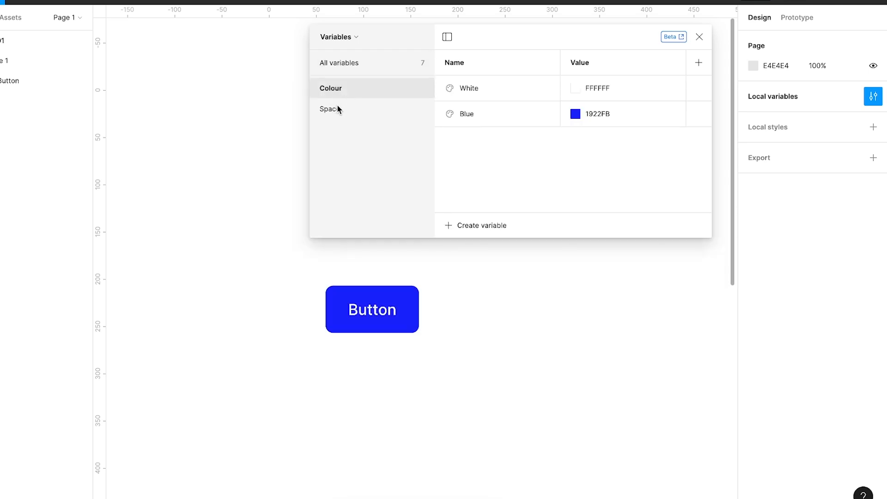
click(338, 109)
click(339, 89)
click(338, 109)
click(340, 87)
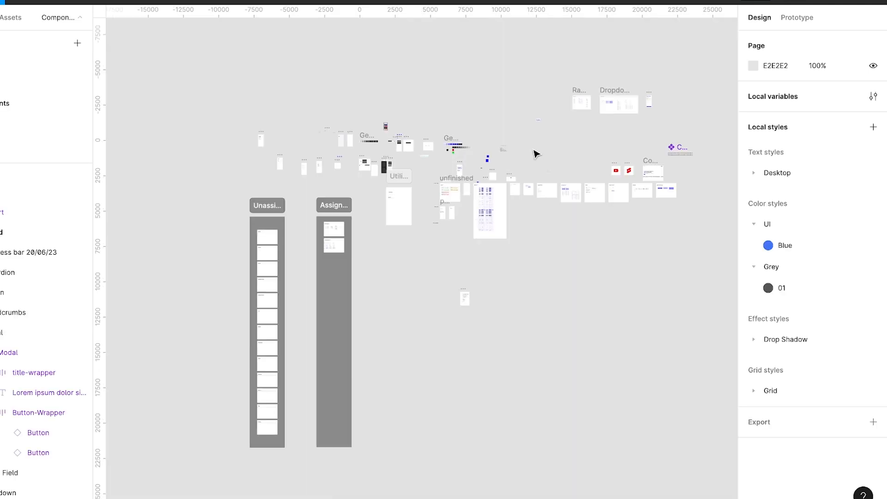
Examine the Primative Colours collection's Blue and Grey groups in the local variables and switch to the Colour Tokens collection.
click(874, 97)
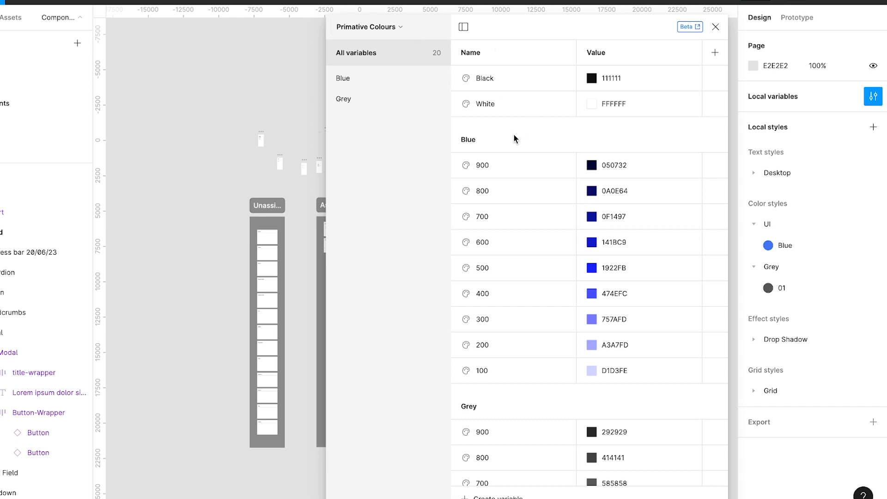
scroll(514, 135, down, 1)
scroll(570, 138, down, 1)
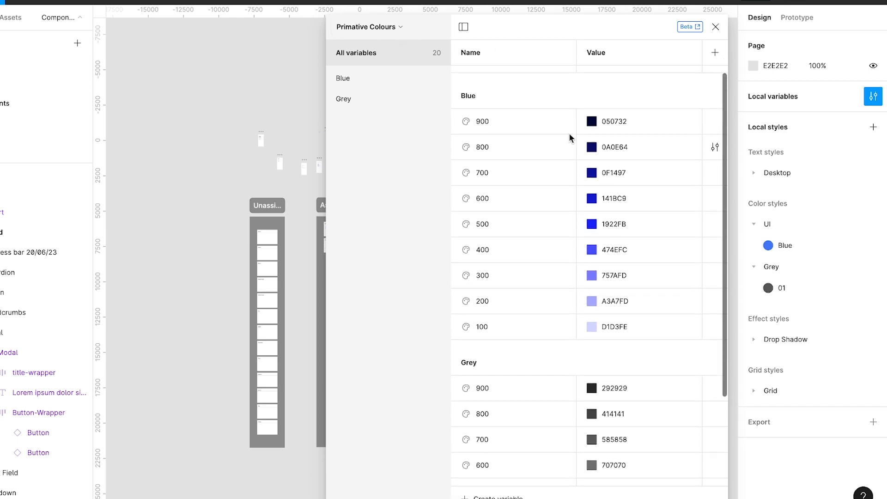
scroll(577, 132, down, 1)
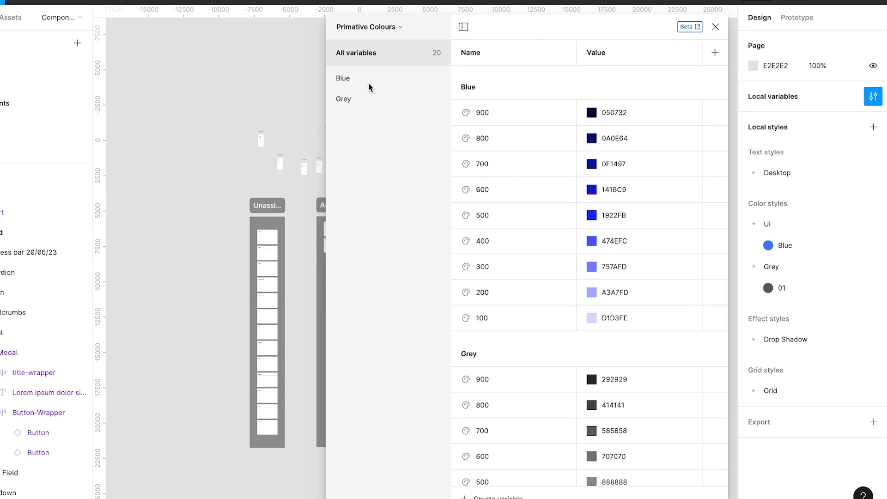
click(379, 25)
click(393, 65)
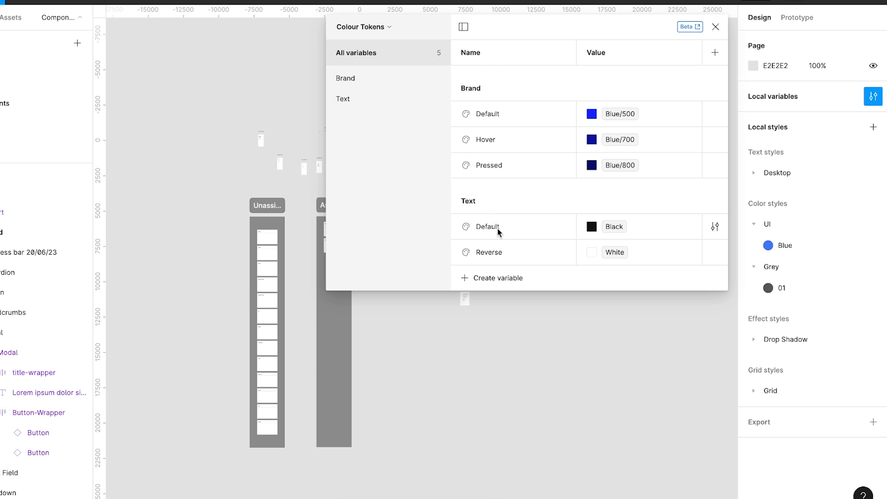
Link the Brand group's Default token to the Blue 500 variable from the Primative Colours library.
click(592, 114)
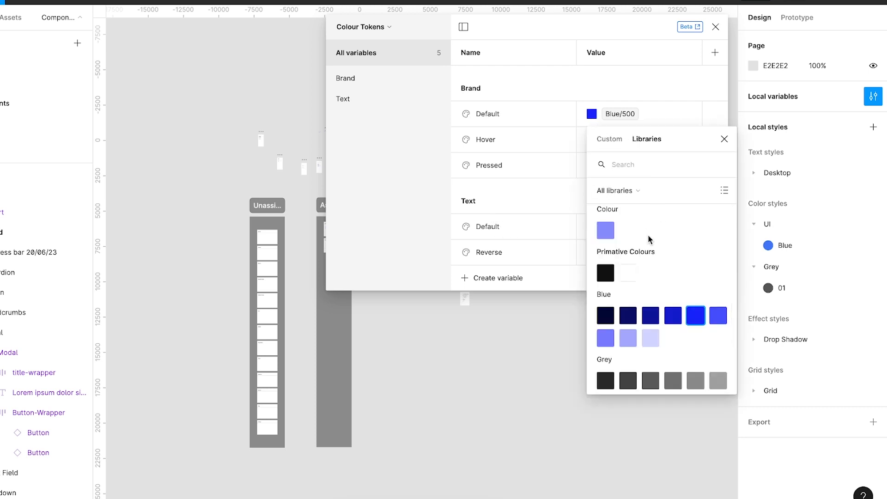
click(610, 139)
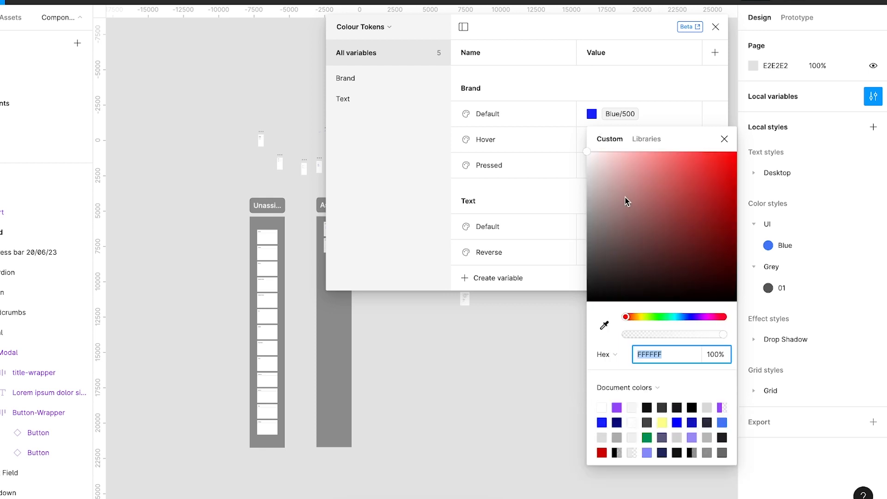
click(641, 143)
scroll(659, 270, up, 2)
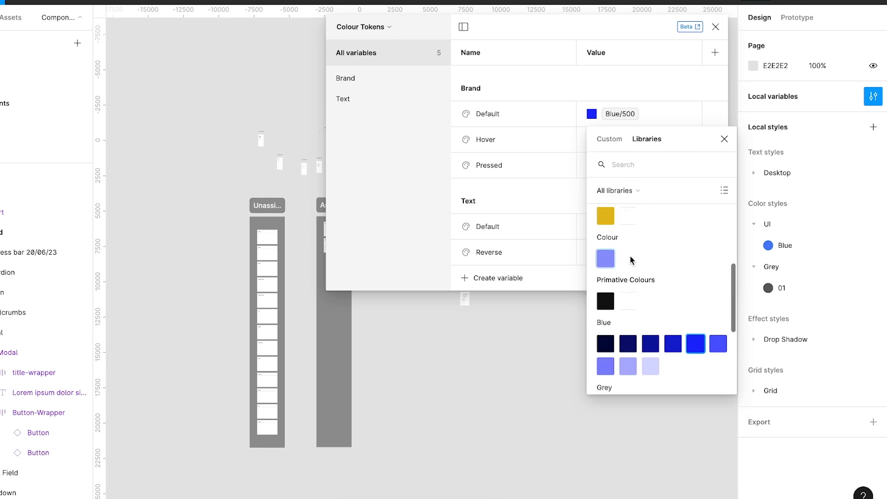
scroll(654, 289, down, 1)
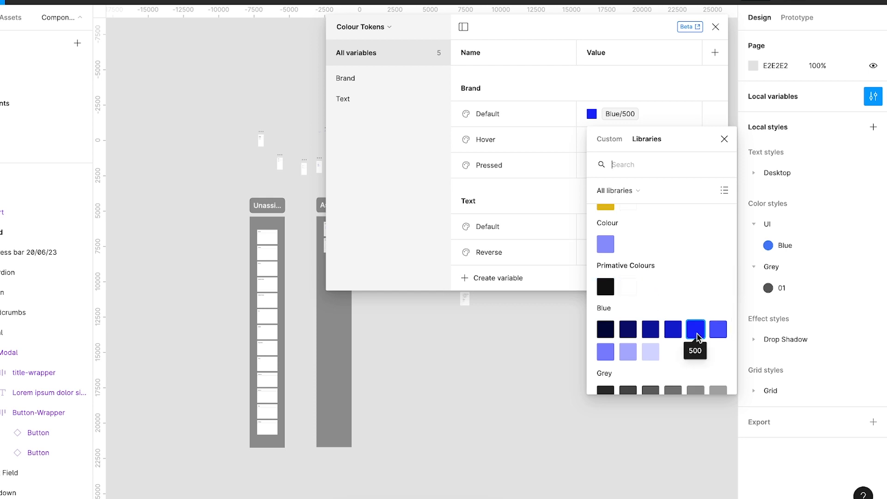
click(697, 336)
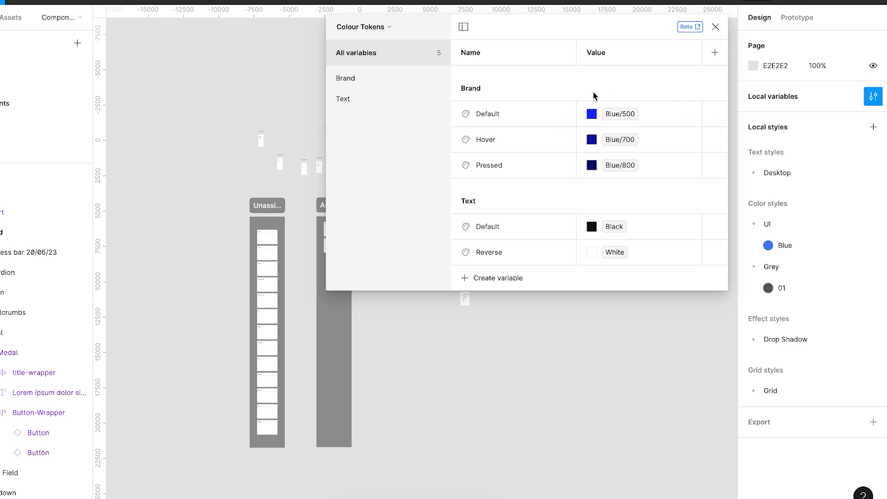